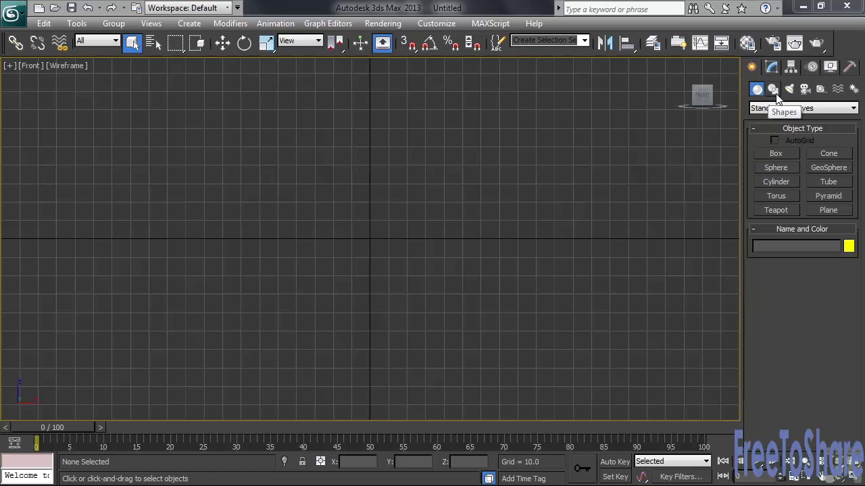
- Draw Rectangle001, about 162.637 by 286.813, across the Front viewport from the Splines list
left_click(775, 92)
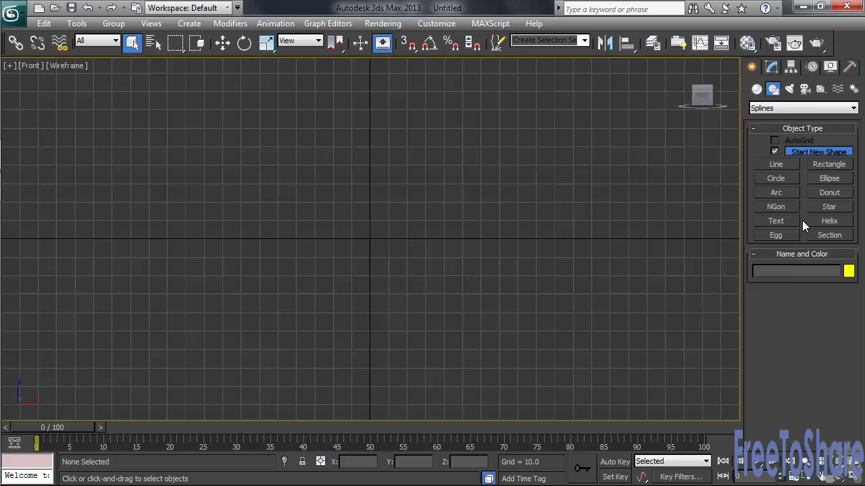
left_click(791, 165)
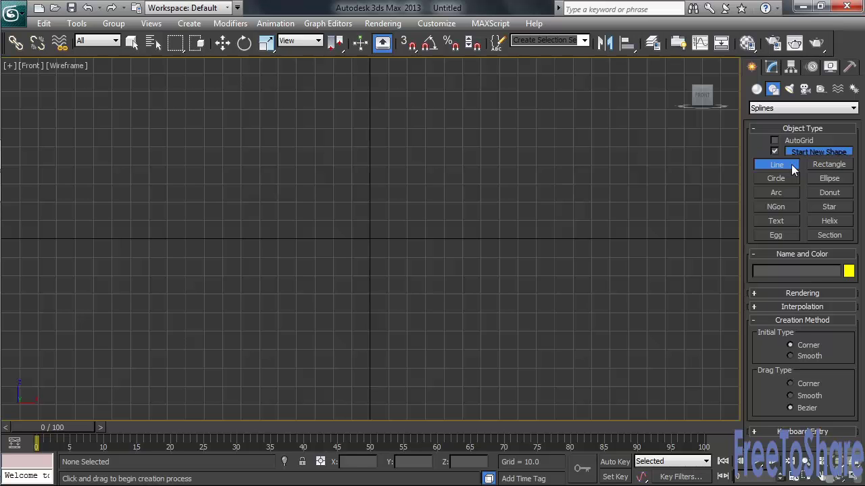
left_click(847, 165)
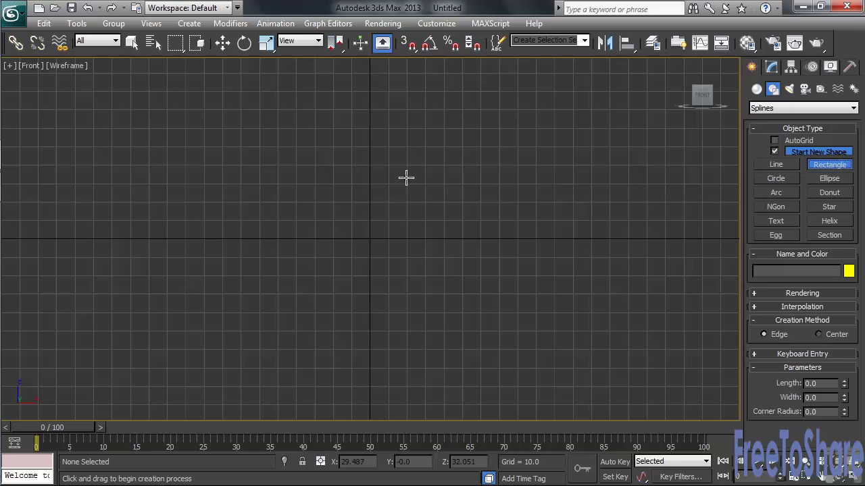
left_click(104, 88)
left_click_drag(104, 89, 634, 389)
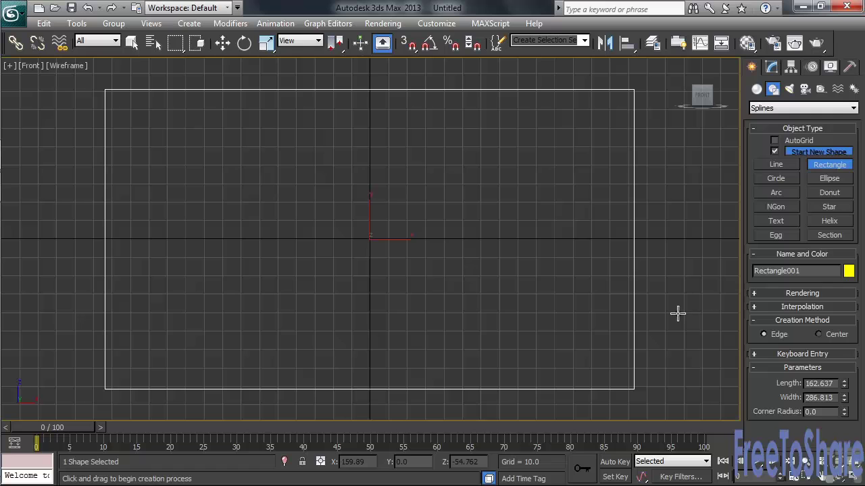
- Preview a taller Length and rounded Corner Radius on Rectangle001 without keeping the changes
left_click(772, 68)
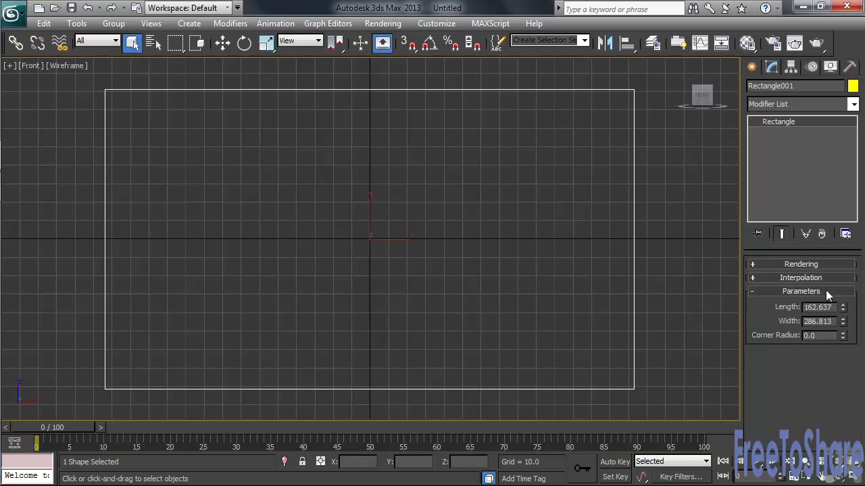
left_click_drag(842, 308, 842, 334)
left_click_drag(821, 288, 689, 390)
- Delete the rectangle and draw a circle of radius 83.813 centred in the Front viewport
key("Delete")
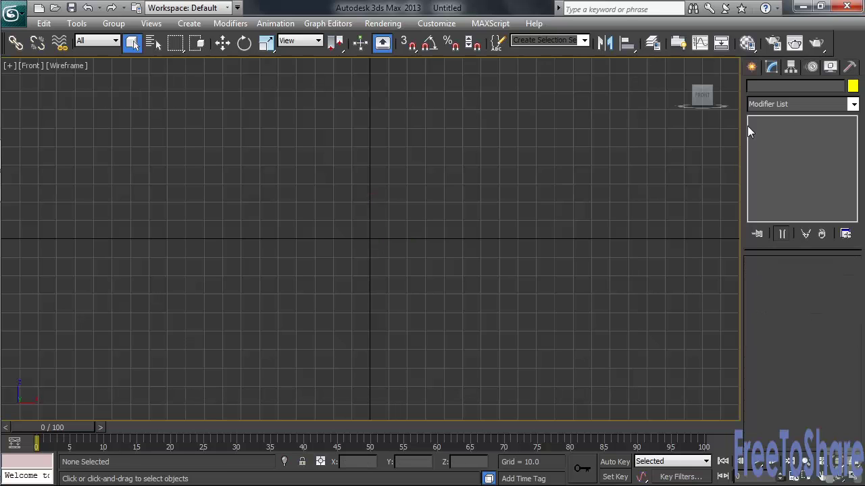
left_click(753, 68)
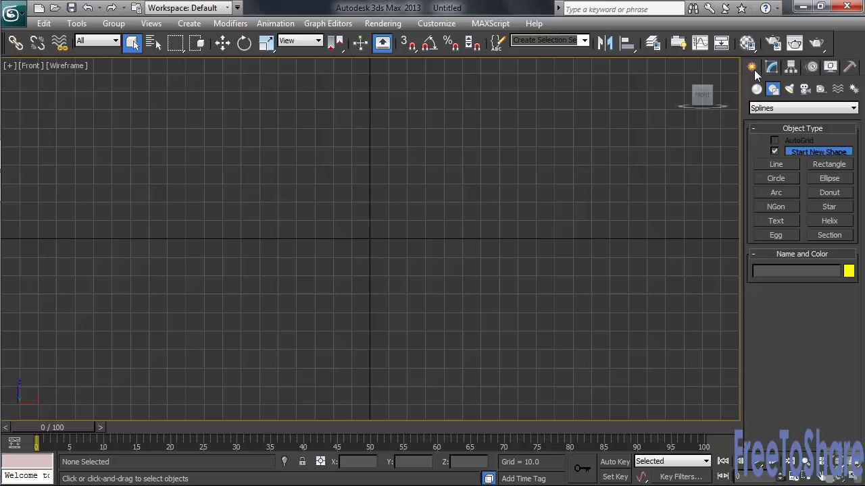
left_click(774, 179)
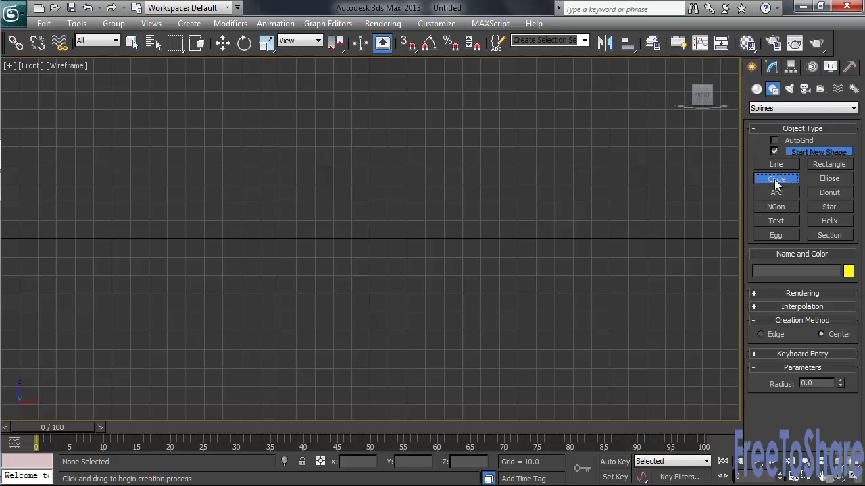
left_click_drag(369, 239, 466, 122)
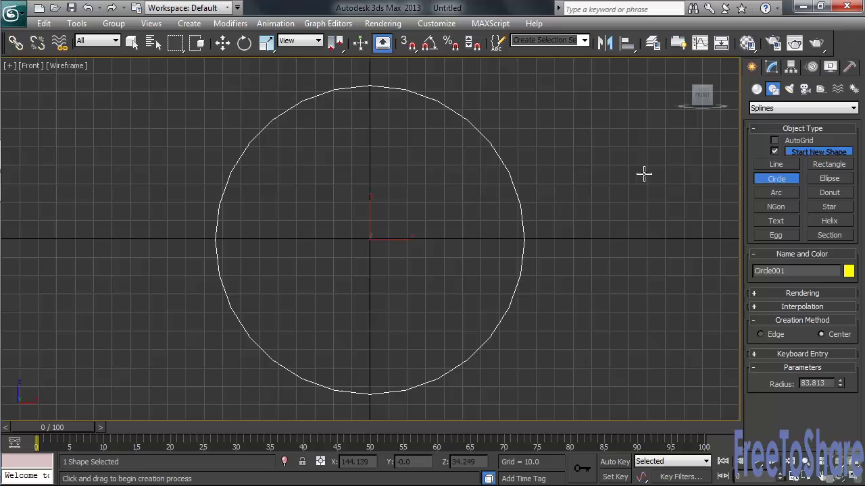
- Preview a smaller radius for Circle001, then cancel to keep radius 83.813
left_click(772, 67)
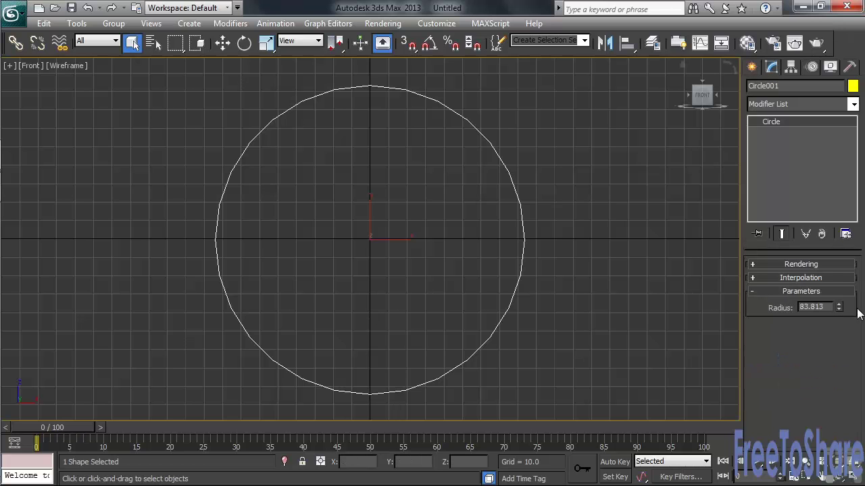
left_click_drag(838, 308, 812, 327)
right_click(812, 327)
- Delete the circle and drag out an ellipse, about 163 by 256, in the Front viewport
key("Delete")
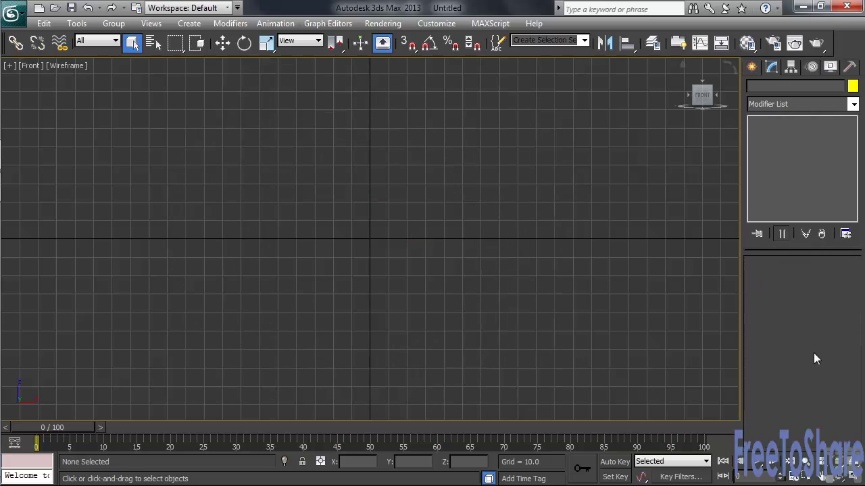
left_click(751, 69)
left_click(835, 181)
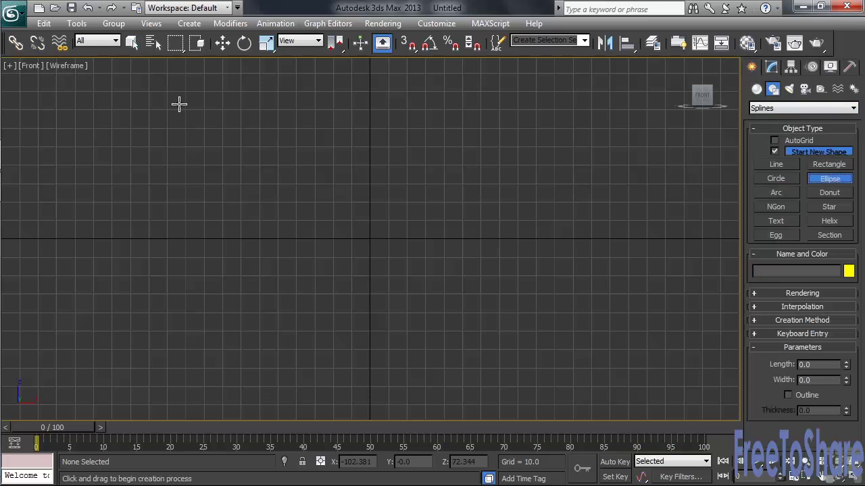
left_click_drag(134, 89, 602, 291)
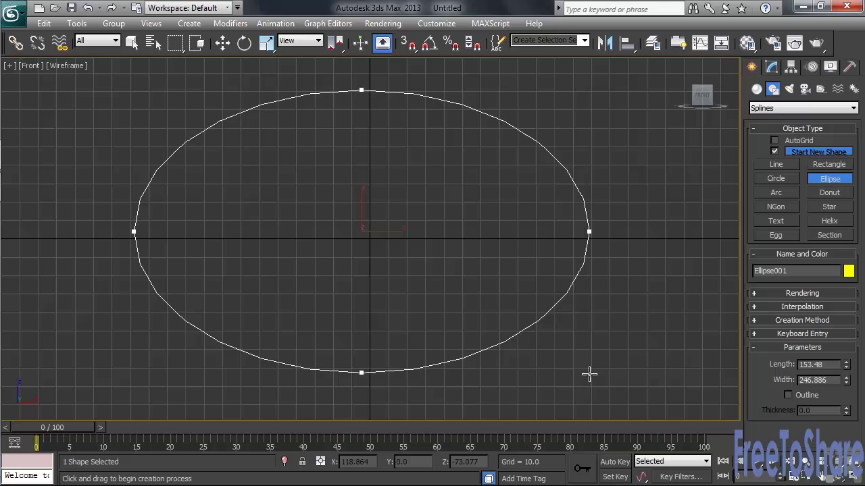
left_click_drag(589, 374, 606, 391)
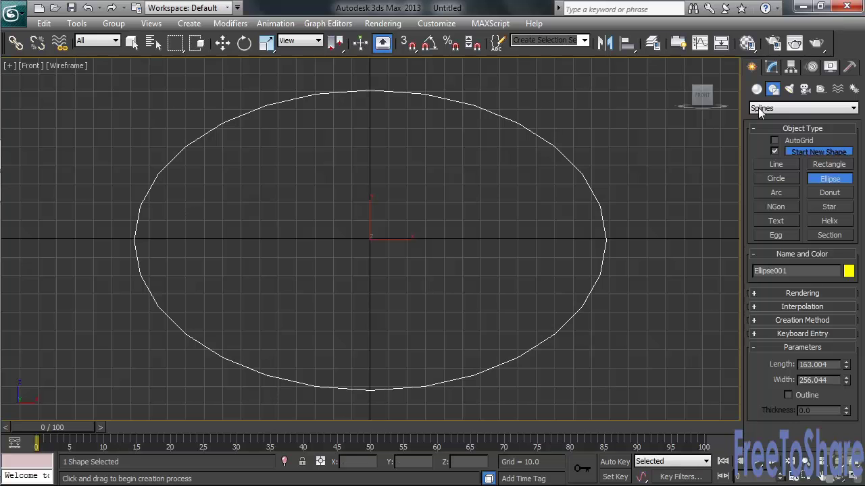
- Reduce the ellipse's Length in its parameters, then delete it
left_click(773, 65)
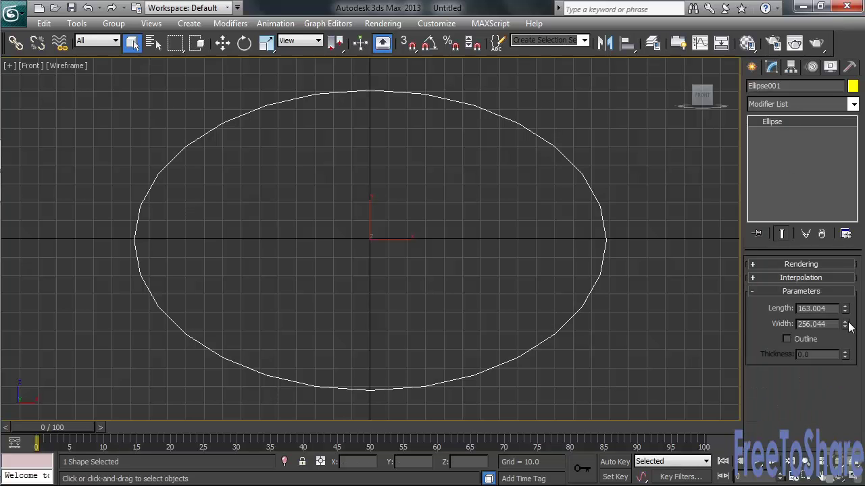
left_click_drag(844, 310, 814, 345)
key("Delete")
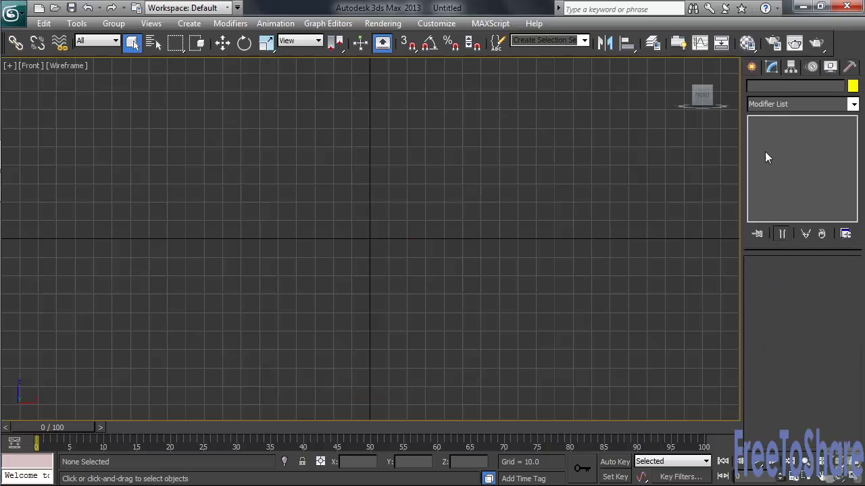
- Start a half-circle arc from the viewport centre, then cancel it so nothing remains
left_click(750, 68)
left_click(787, 192)
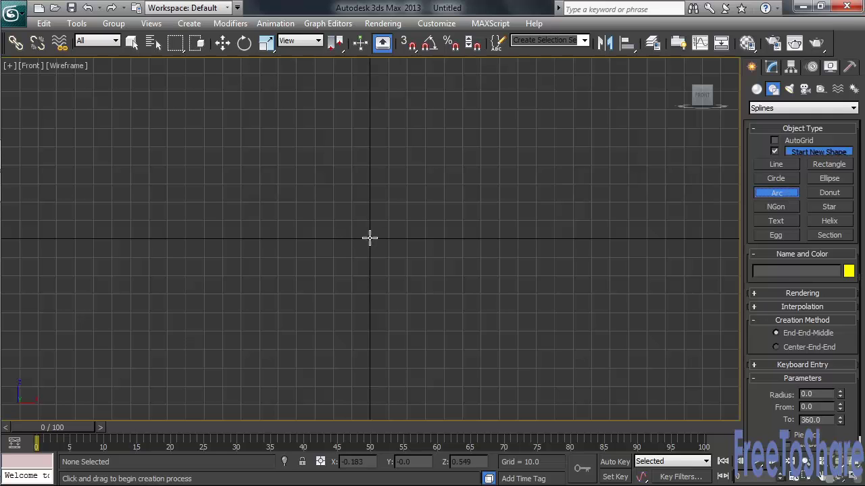
left_click_drag(370, 237, 664, 238)
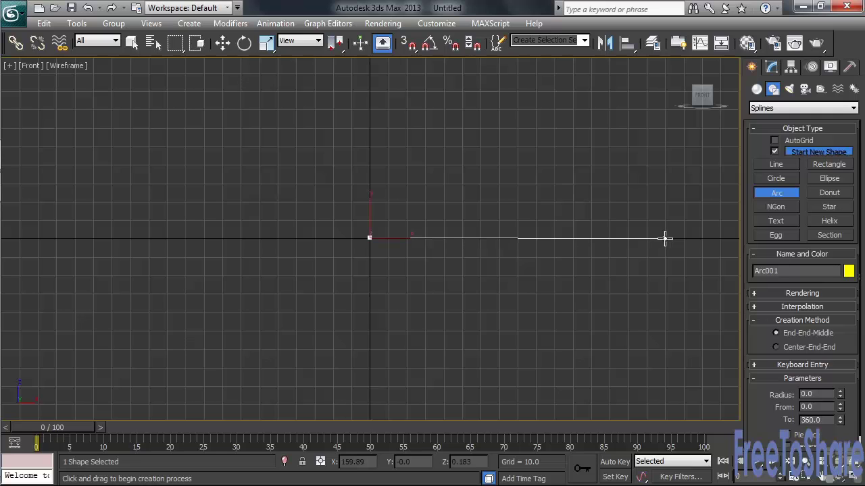
left_click_drag(665, 238, 665, 237)
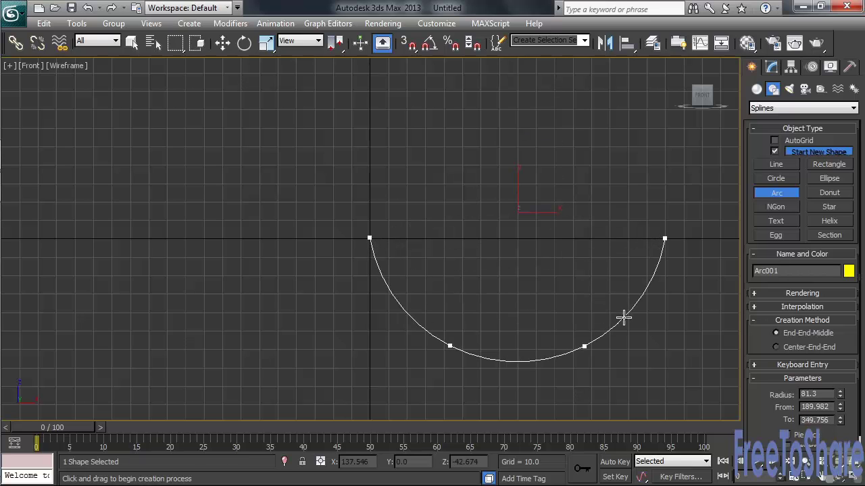
right_click(623, 318)
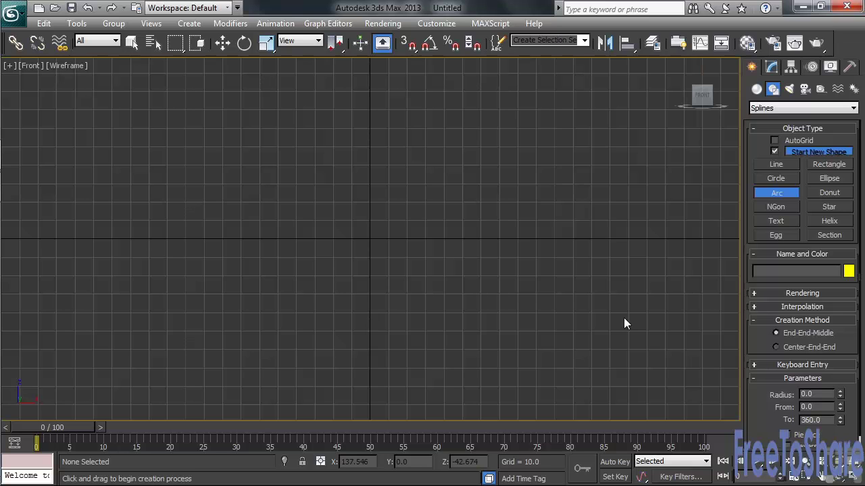
- Using centre-first arc creation, draw an arc of radius about 137 sweeping to about 334°
left_click(776, 347)
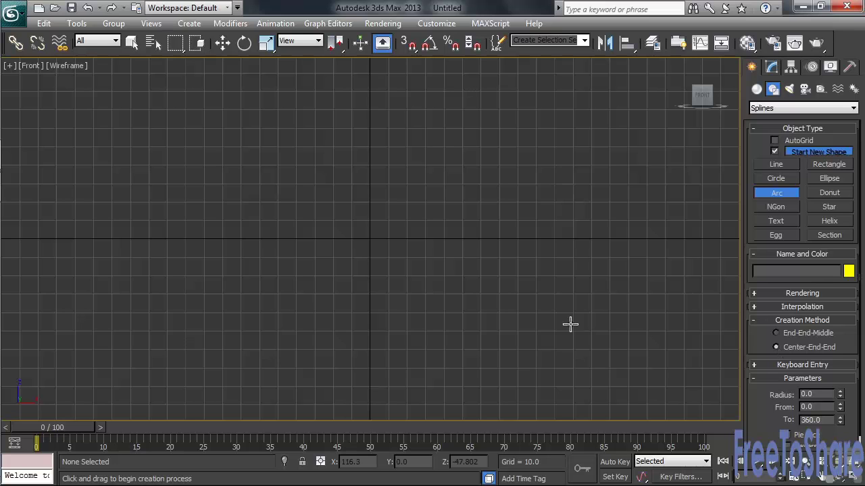
left_click(369, 239)
left_click_drag(369, 238, 622, 239)
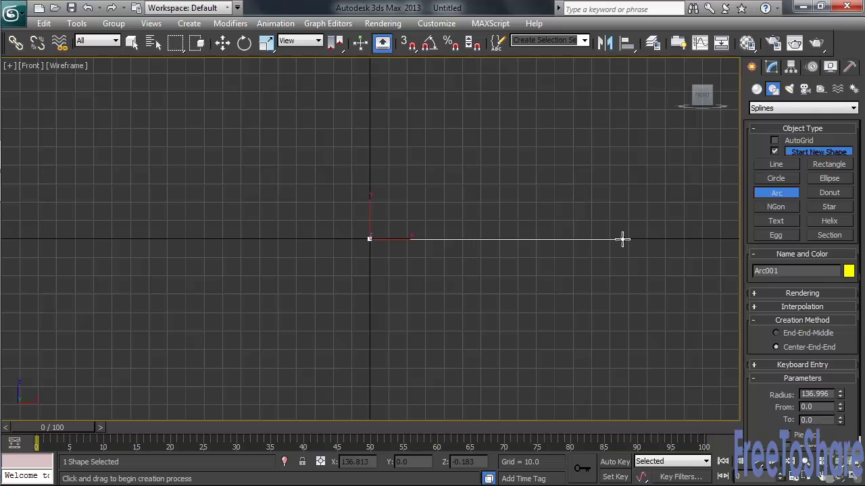
left_click_drag(623, 239, 622, 239)
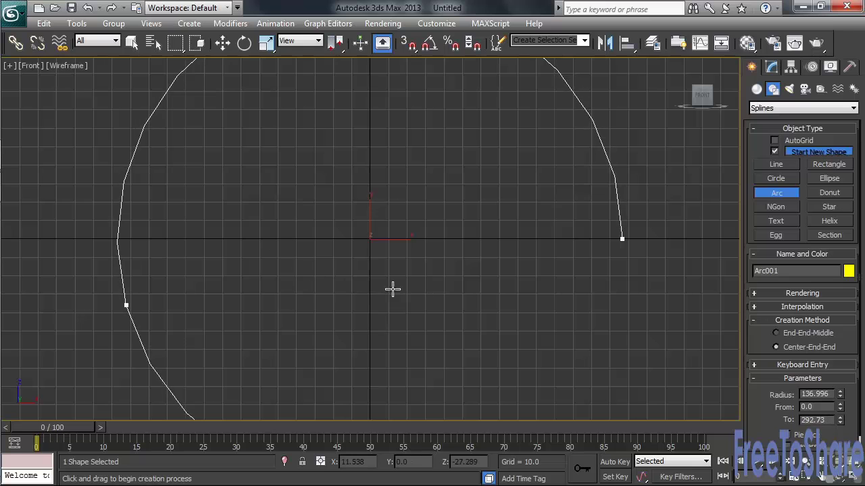
left_click(462, 283)
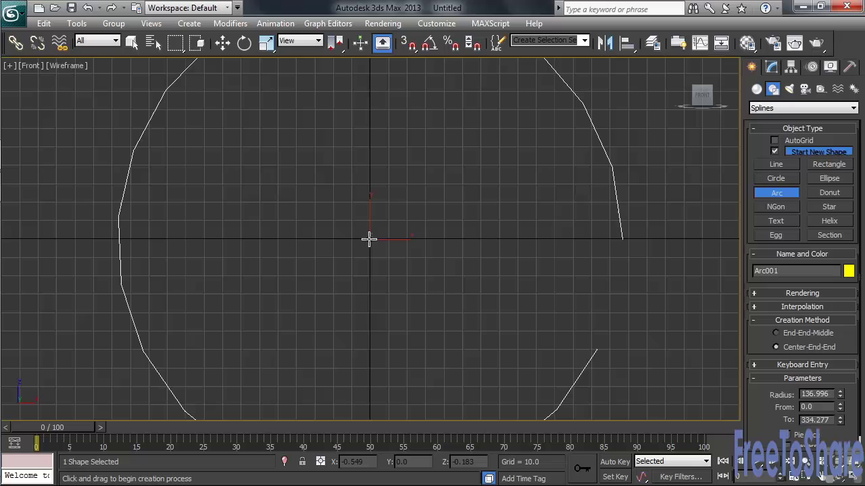
- Add two smaller concentric arcs, finishing Arc003 (radius 71.437, 0.881°–328.393°), and show its parameters
left_click_drag(368, 239, 566, 238)
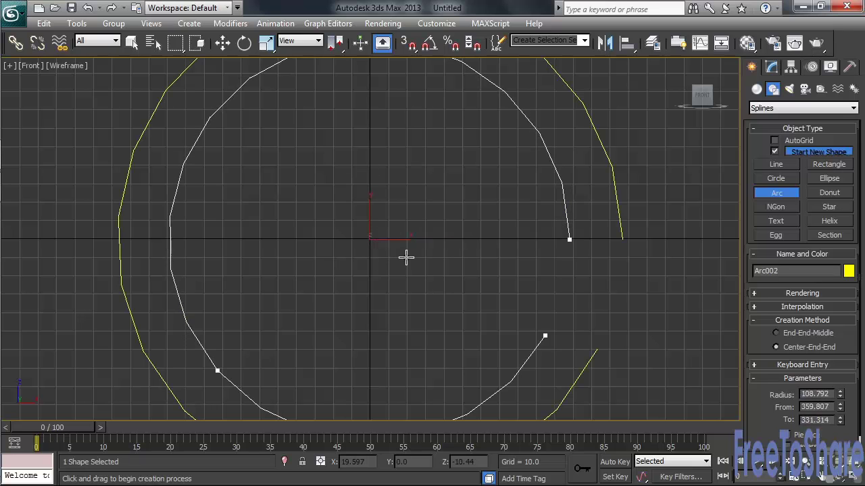
left_click_drag(368, 237, 499, 236)
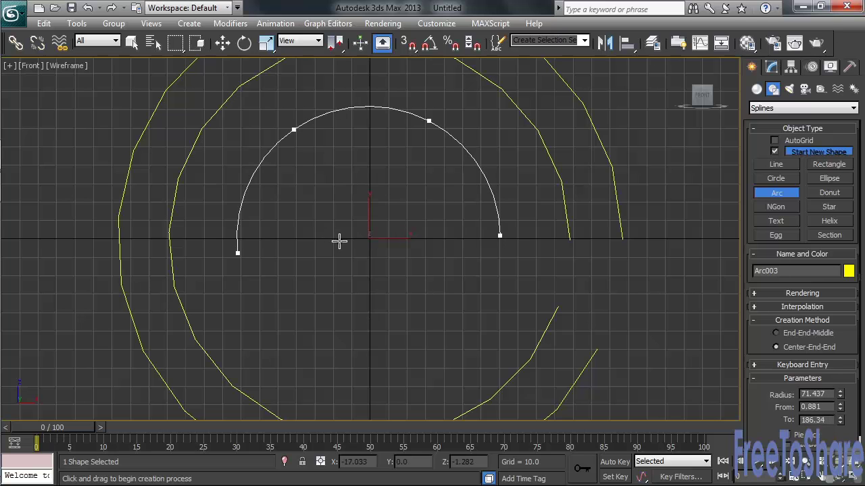
left_click(386, 248)
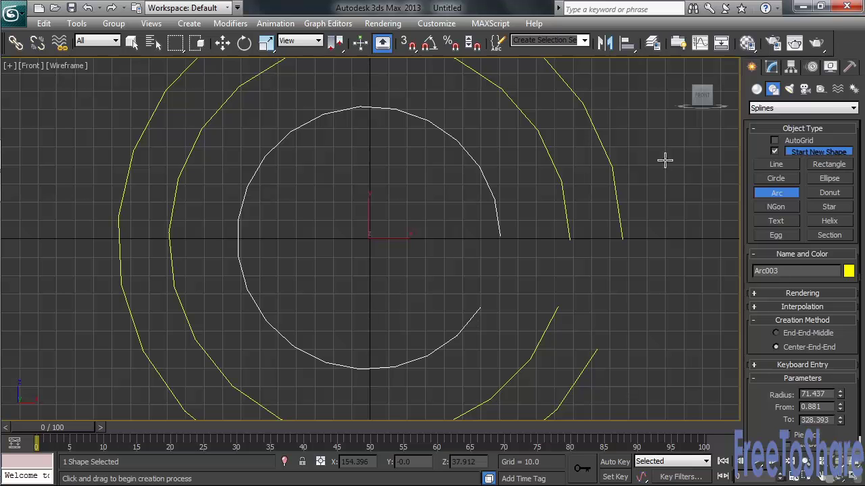
left_click(772, 66)
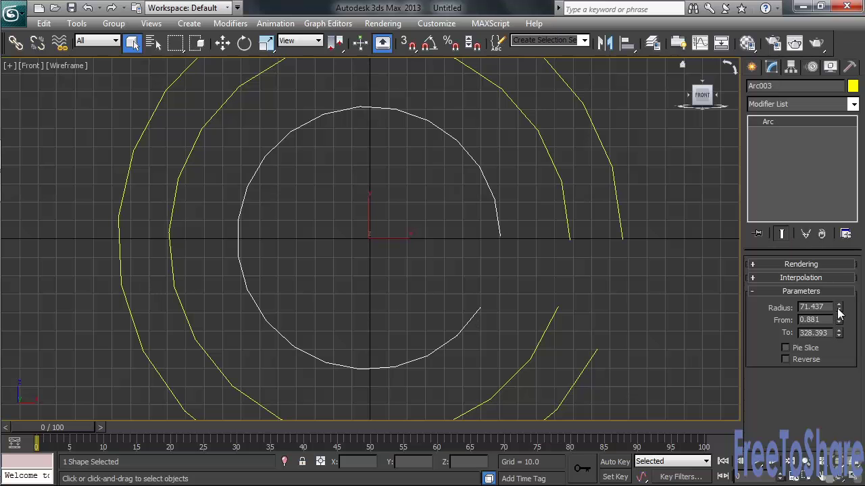
- Adjust Arc003's radius and end angle, enable Pie Slice, and bring the end angle to about 204°
mouse_move(839, 312)
left_mouse_down()
mouse_move(836, 341)
mouse_move(830, 301)
mouse_move(831, 317)
mouse_move(839, 318)
left_mouse_up()
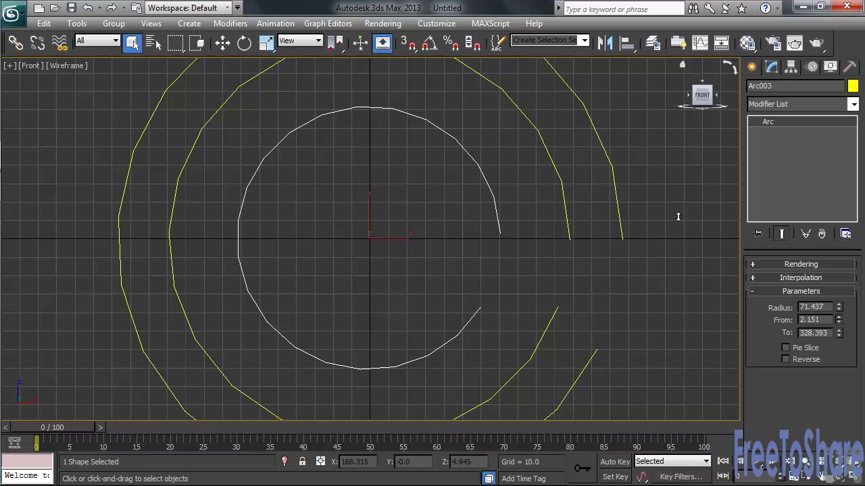
key("ctrl+z")
mouse_move(839, 335)
left_mouse_down()
mouse_move(834, 359)
mouse_move(831, 336)
left_mouse_up()
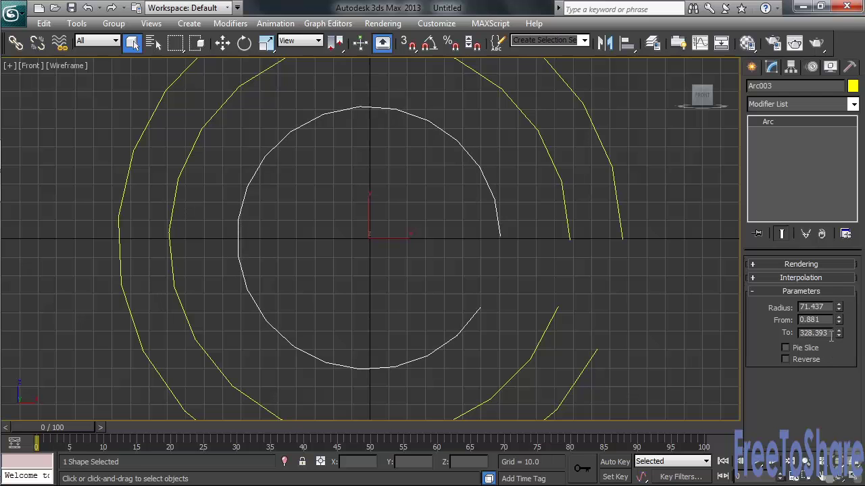
left_click(785, 348)
left_click_drag(838, 334, 812, 333)
- Marquee-select all three arcs and delete them, back at spline creation
left_click_drag(57, 191, 298, 275)
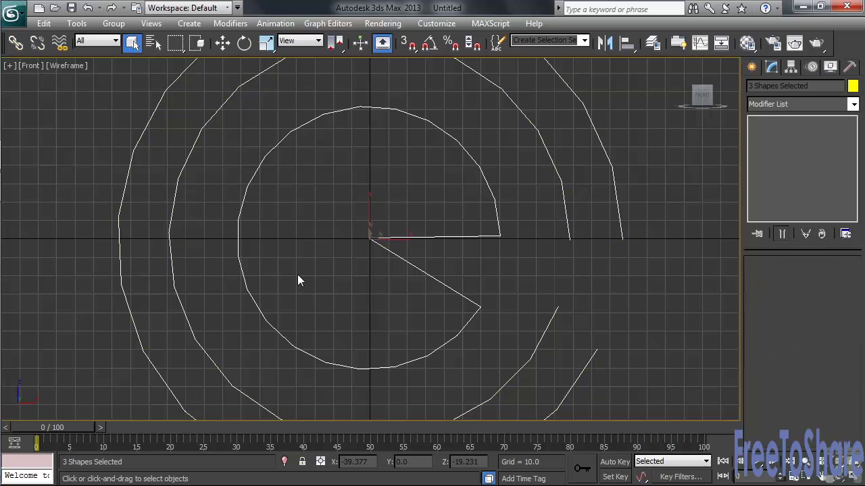
key("Delete")
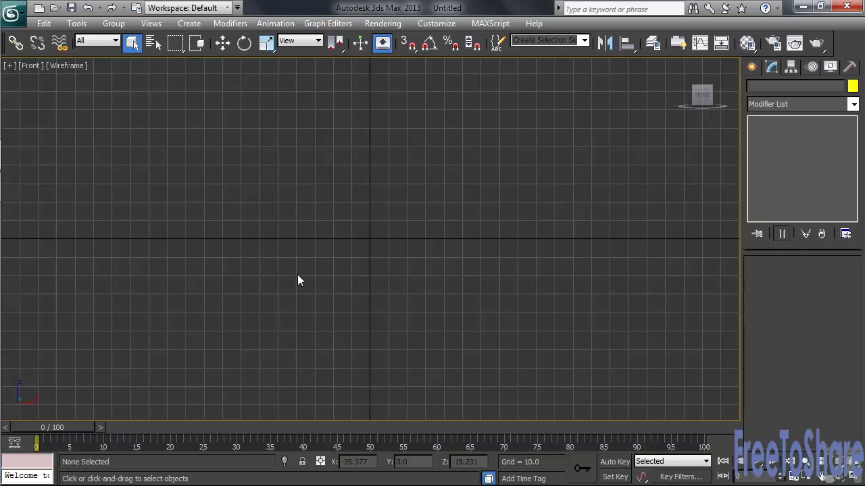
left_click(754, 71)
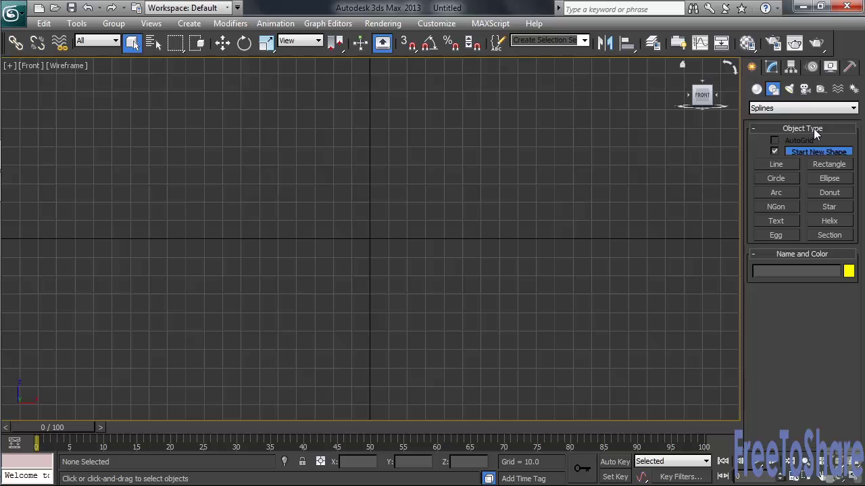
- Draw a donut at the view centre, shrink its inner radius to 38.16 (outer 69.424), then delete it
left_click(835, 196)
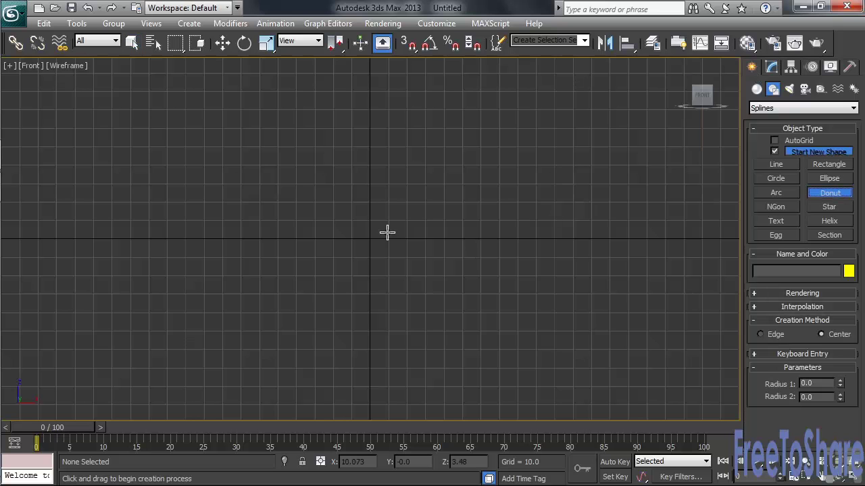
left_click_drag(369, 237, 394, 172)
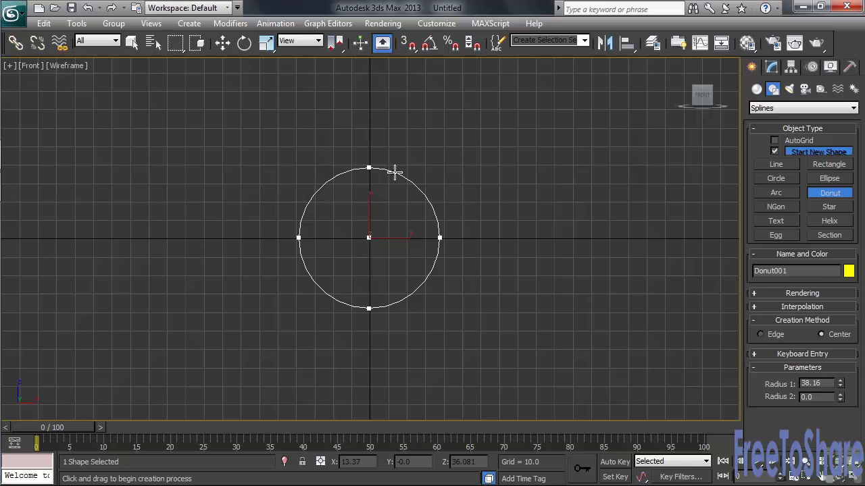
left_click(436, 129)
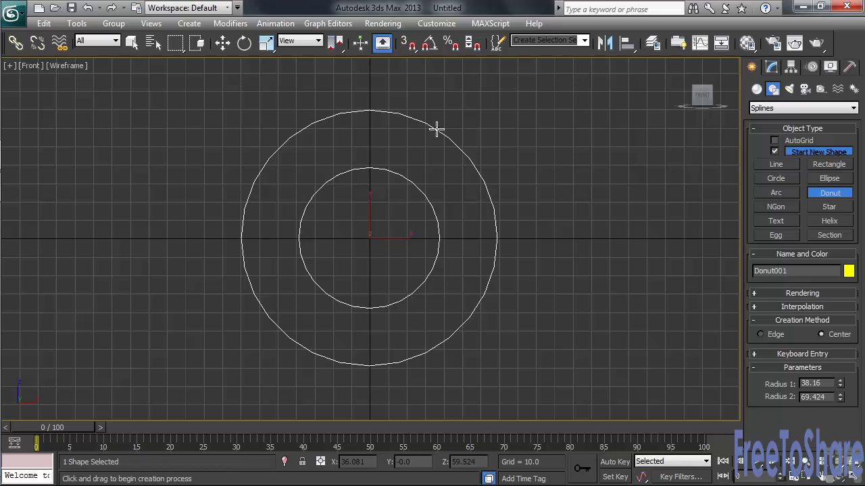
left_click(771, 66)
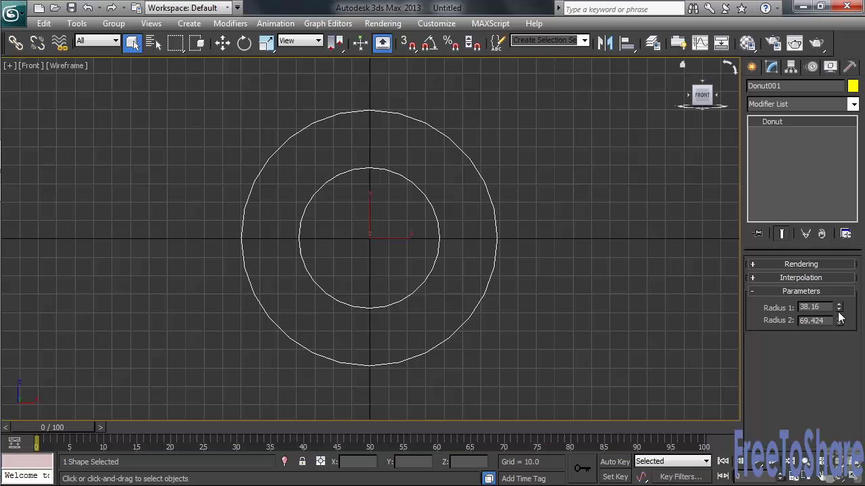
left_click_drag(838, 307, 792, 310)
key("Delete")
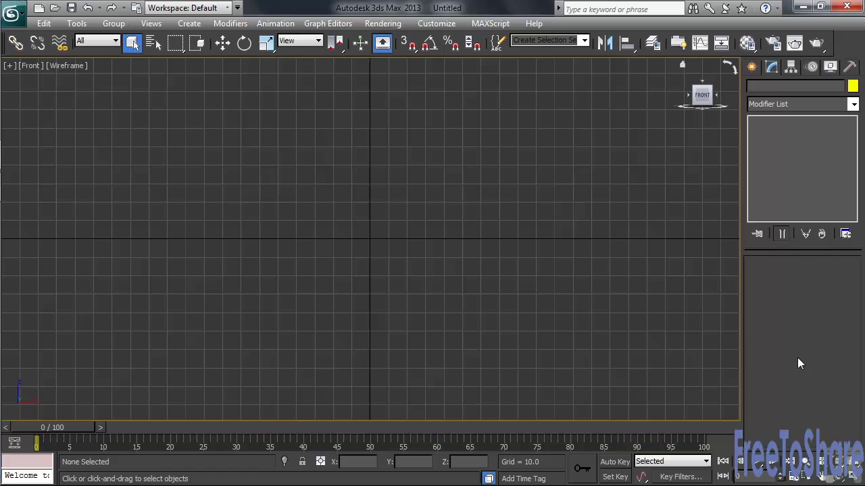
- Draw NGon001, a 6-sided polygon of radius 80.106, outward from the Front viewport centre
left_click(754, 70)
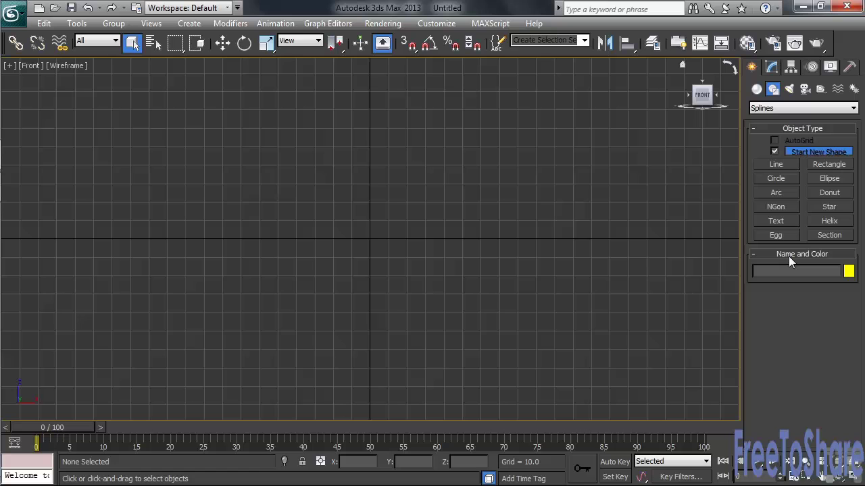
left_click(783, 207)
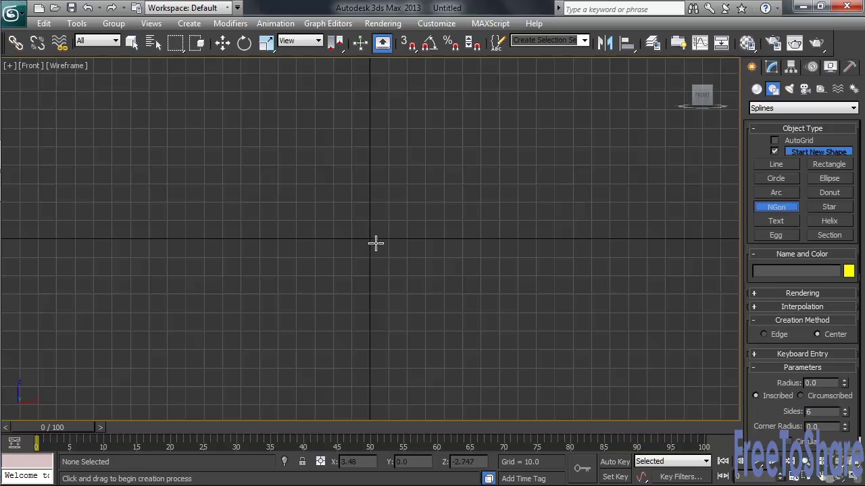
left_click_drag(370, 238, 369, 237)
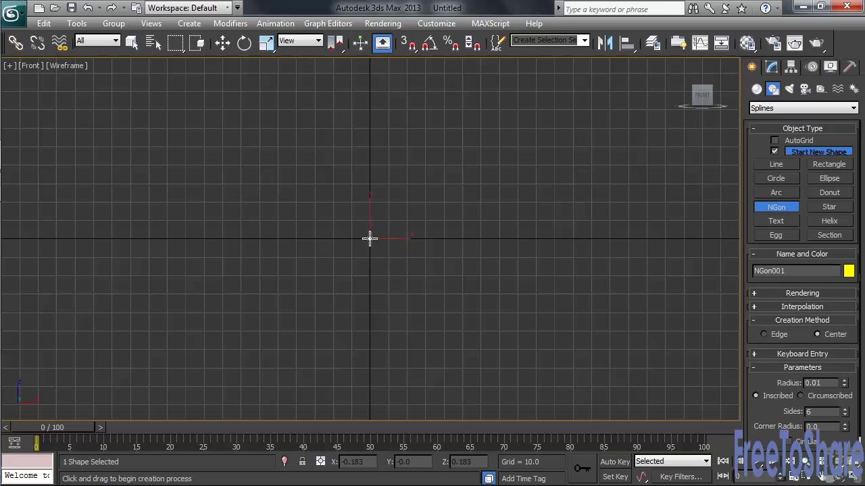
left_click_drag(369, 238, 469, 348)
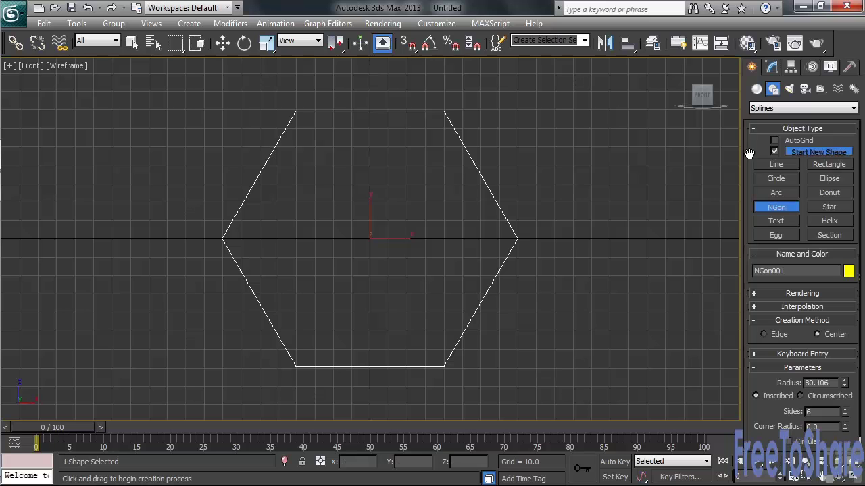
- Change the NGon's radius and try different side counts, ending at eight sides
left_click(772, 68)
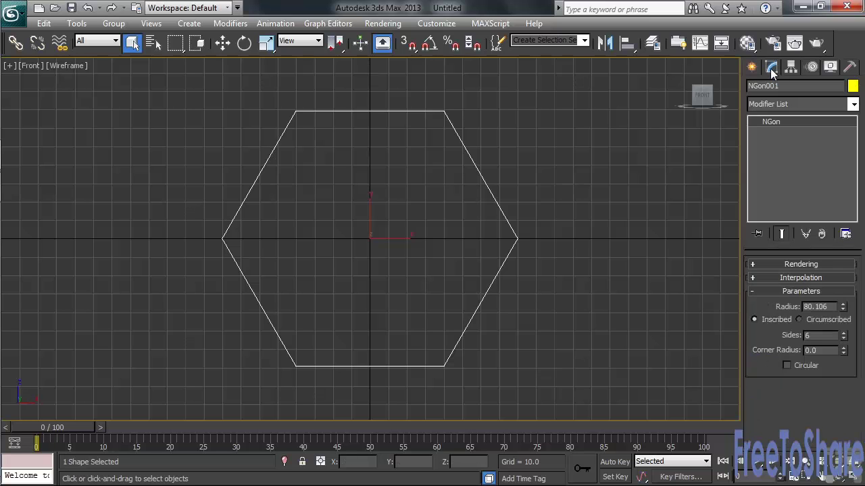
left_click_drag(843, 307, 824, 309)
left_click(843, 338)
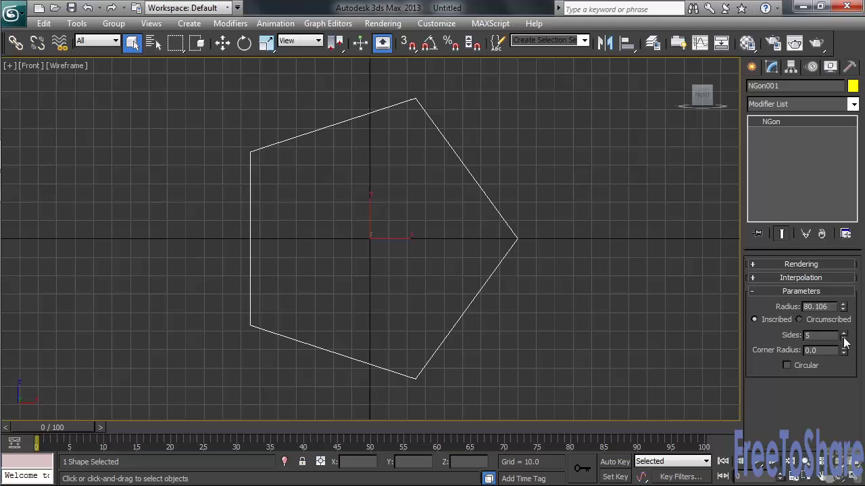
left_click(843, 338)
left_click_drag(845, 343, 807, 431)
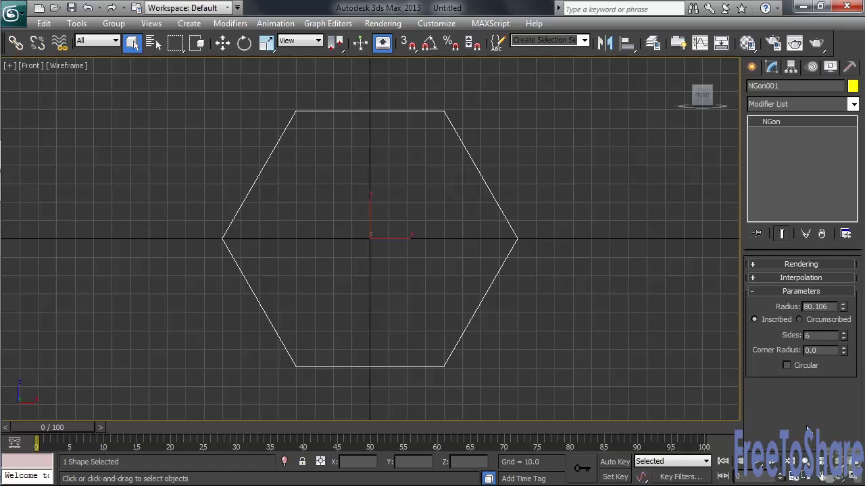
- Toggle the Circular option on and back off, then delete the polygon
left_click(786, 366)
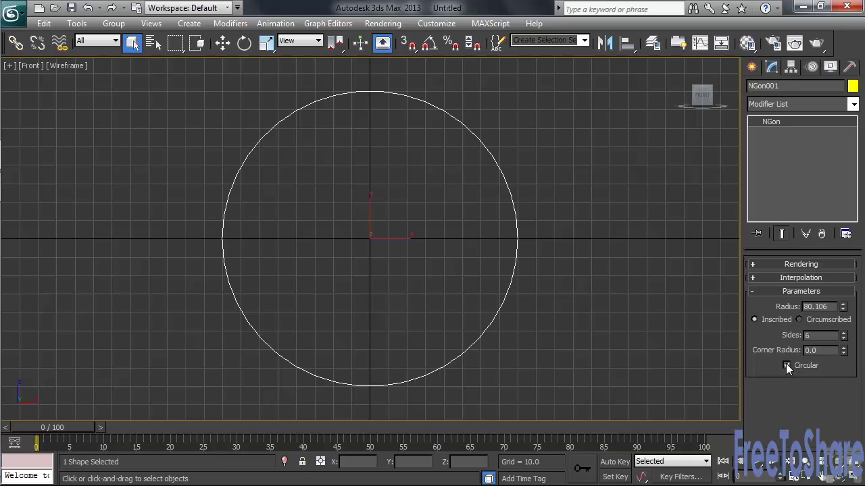
left_click(786, 366)
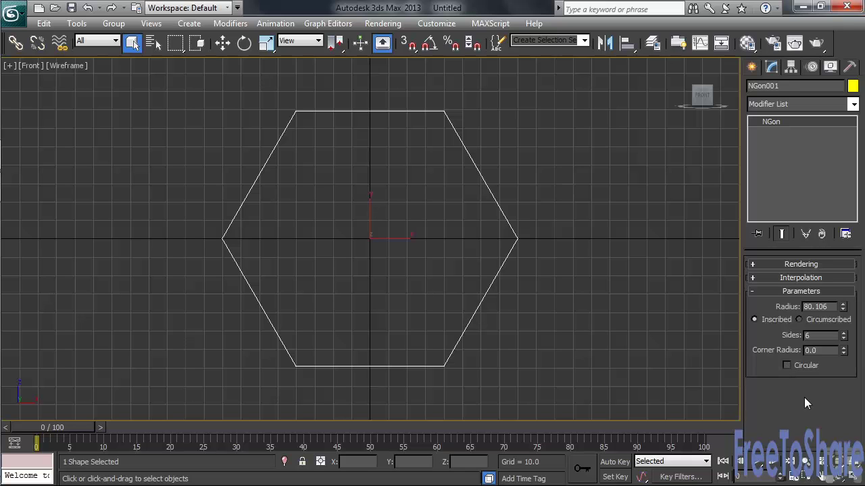
key("Delete")
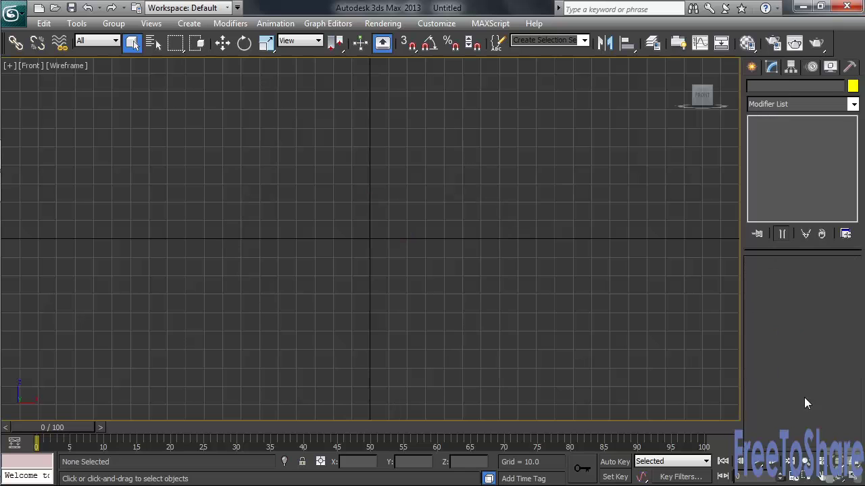
- Draw a six-point star at the origin with Radius 1 89.818 and Radius 2 29.709
left_click(750, 64)
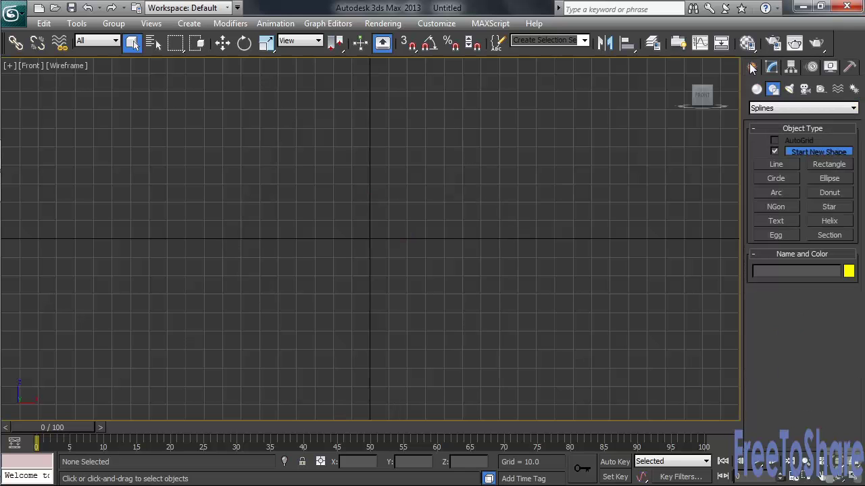
left_click(829, 207)
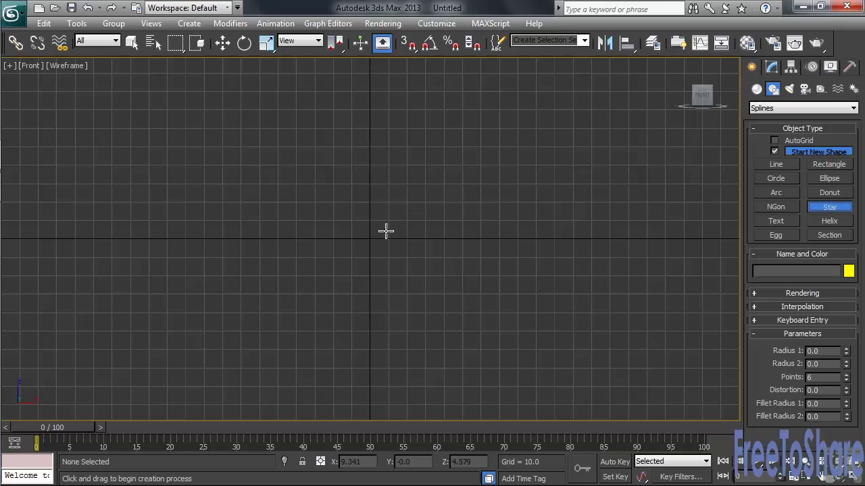
left_click_drag(369, 236, 416, 79)
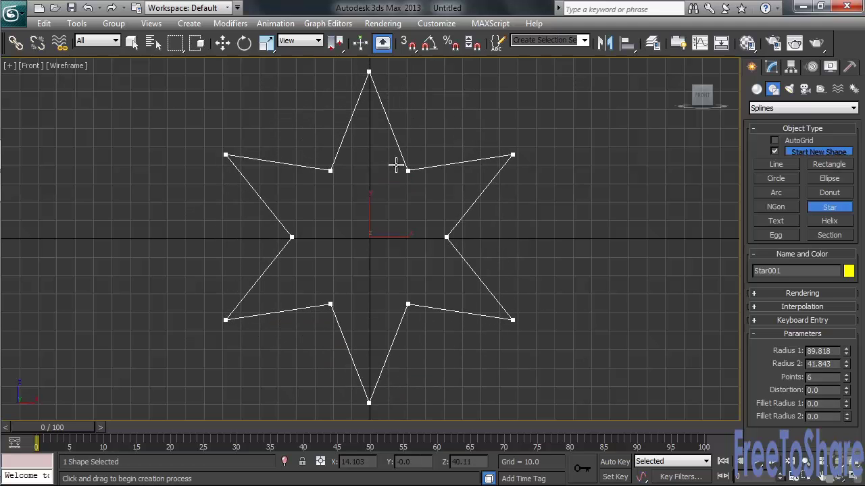
left_click(396, 165)
left_click(773, 68)
- Shrink the star's outer radius slightly and try 3 and 100 points before restoring six
left_click_drag(845, 310, 789, 347)
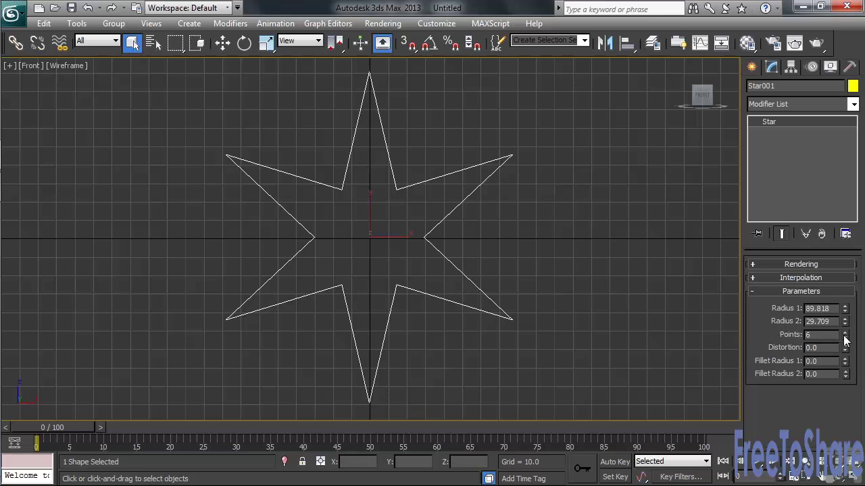
left_click_drag(846, 342, 835, 182)
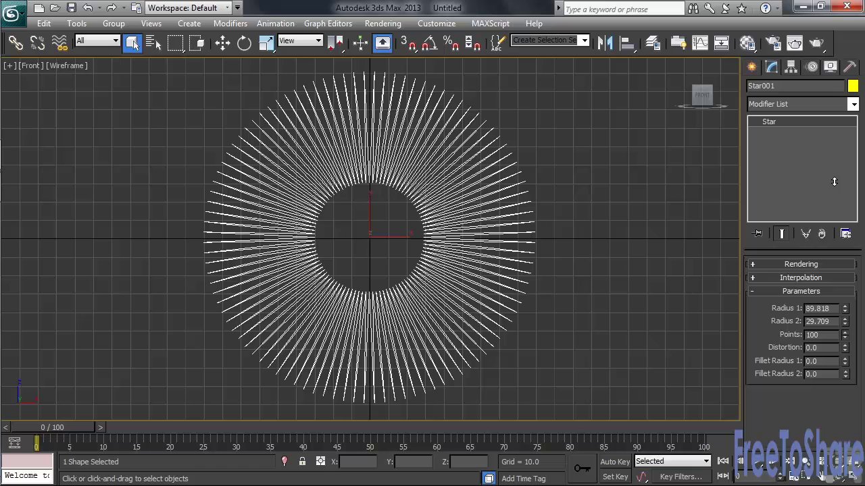
left_click_drag(835, 181, 836, 189)
right_click(836, 188)
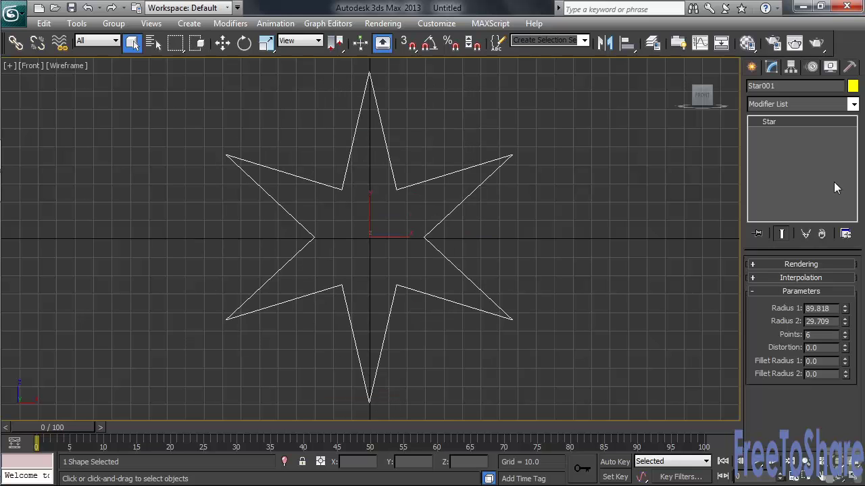
- Add distortion and round the star's inner corners with Fillet Radius 2, then delete the star
left_click_drag(845, 350, 602, 152)
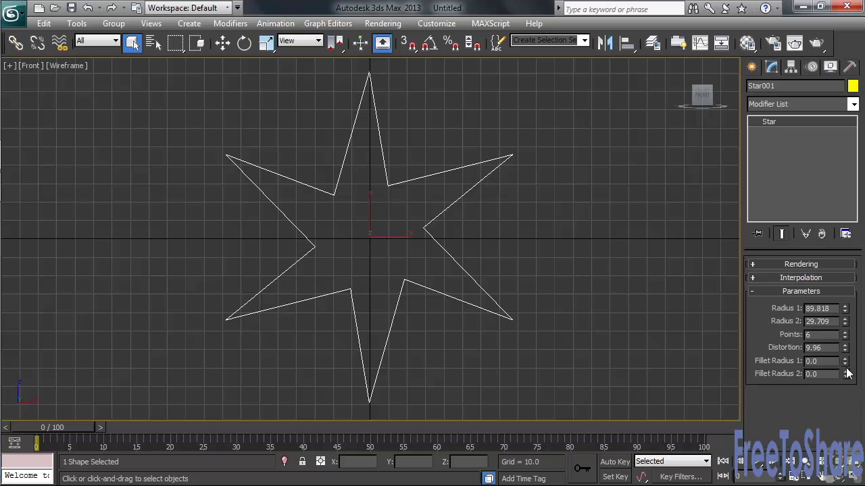
left_click_drag(846, 366, 772, 163)
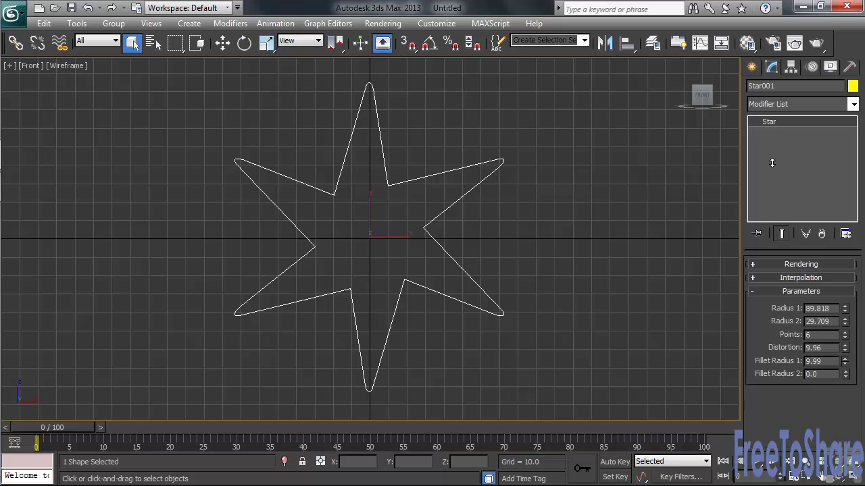
left_click_drag(845, 376, 788, 199)
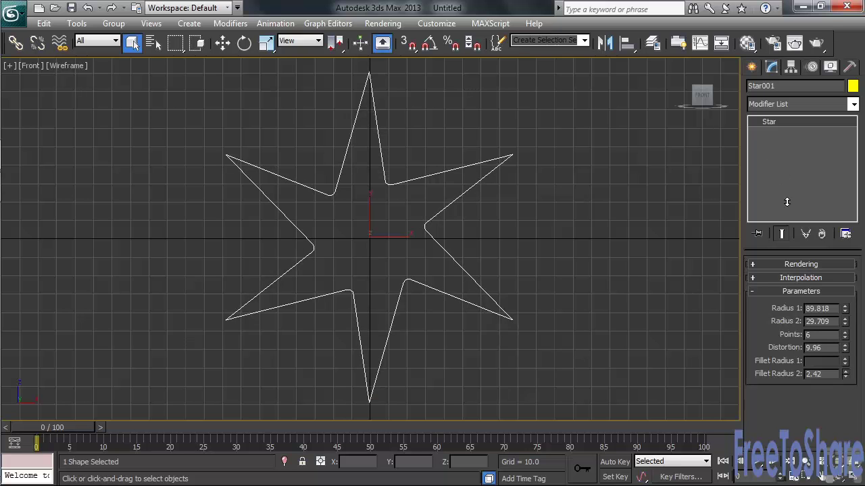
right_click(845, 361)
left_click_drag(721, 371, 613, 194)
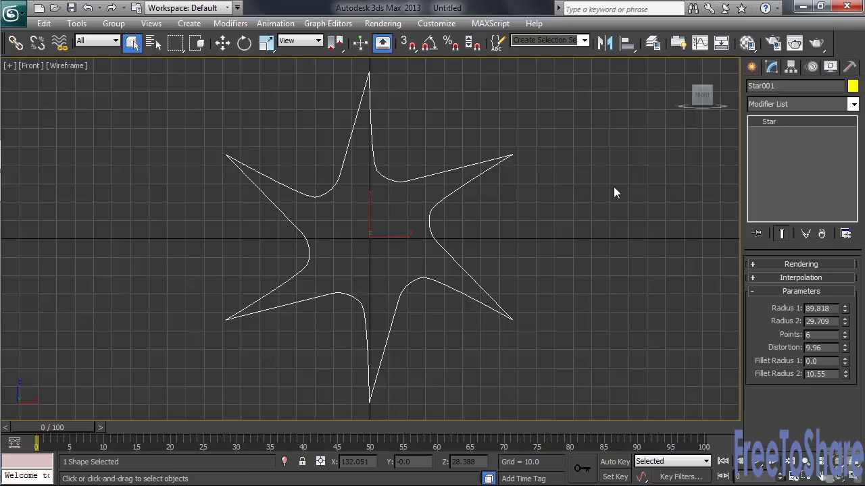
key("Delete")
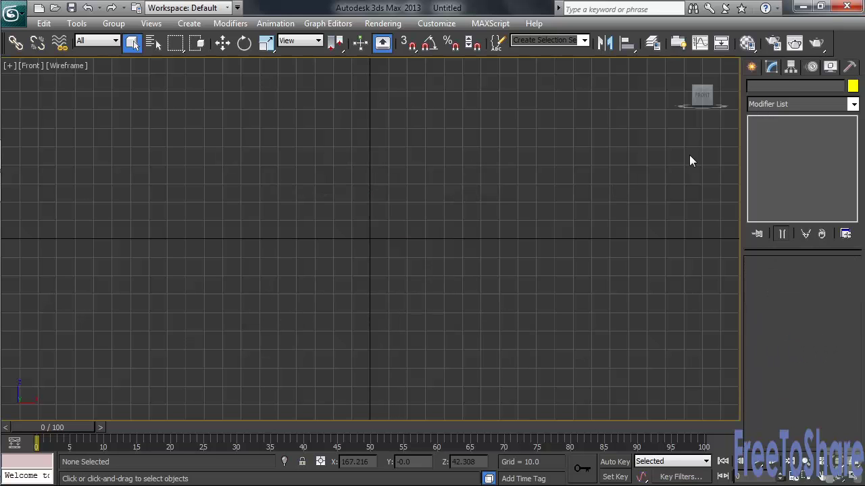
- Place a text spline reading 'MAX Text' at the origin of the Front view
left_click(752, 67)
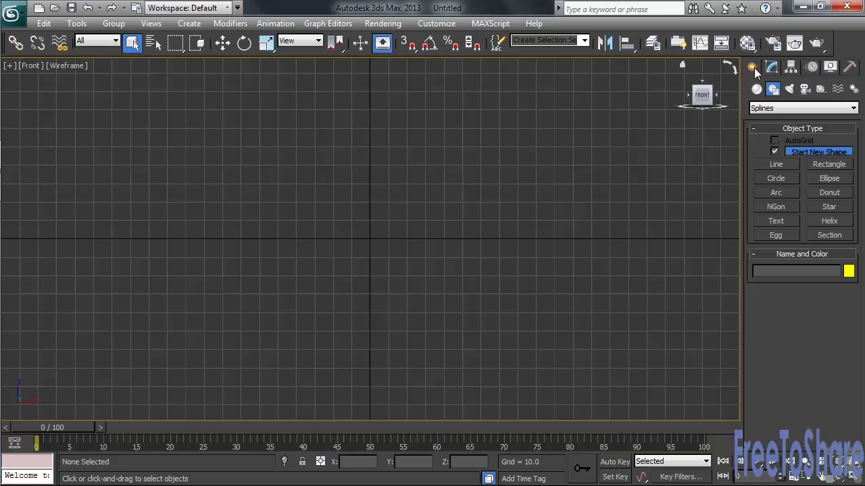
left_click(785, 222)
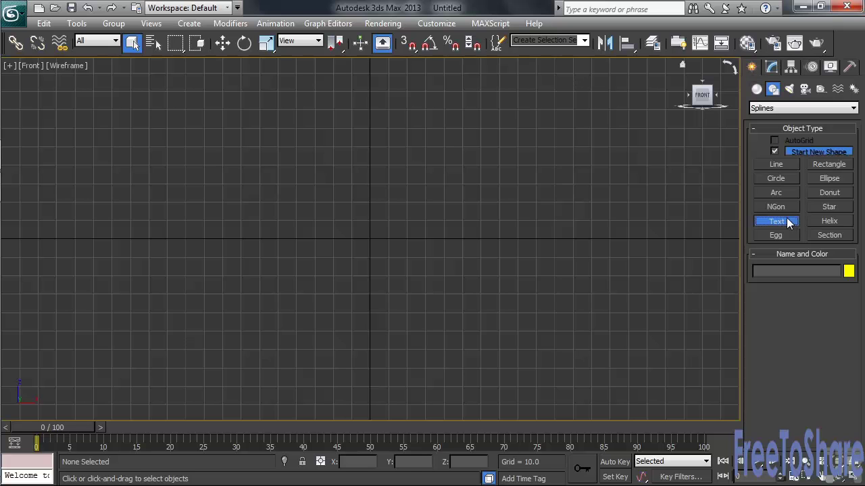
left_click(370, 238)
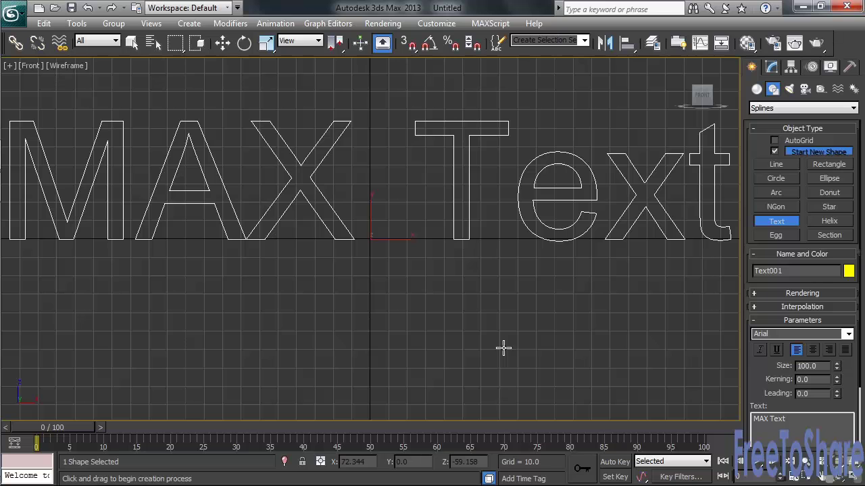
- Change the text to read '3ds Max' and adjust its size
left_click(777, 69)
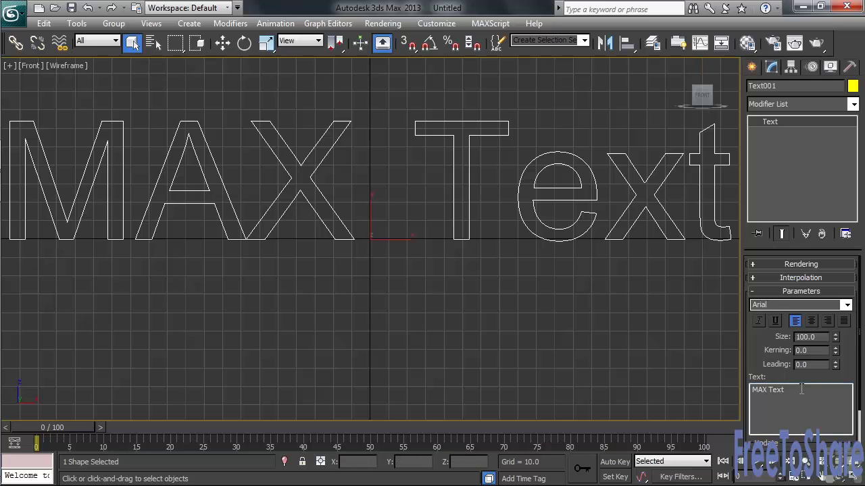
left_click_drag(787, 390, 743, 392)
type("3")
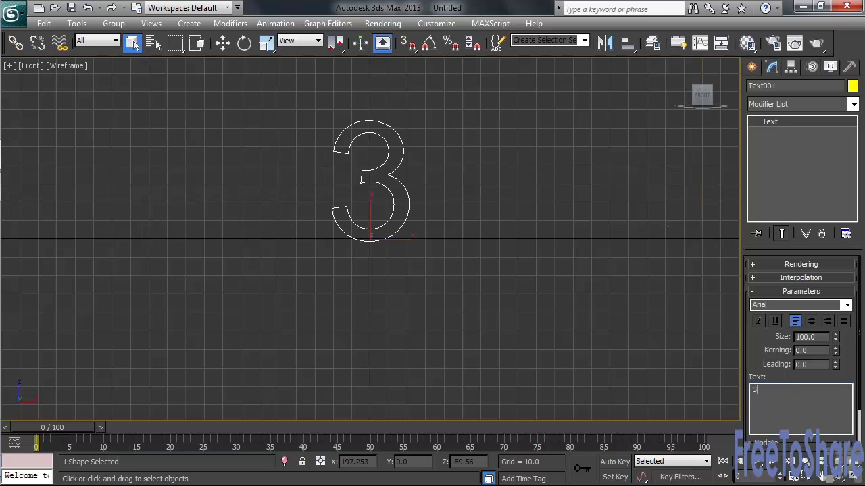
type("ds M")
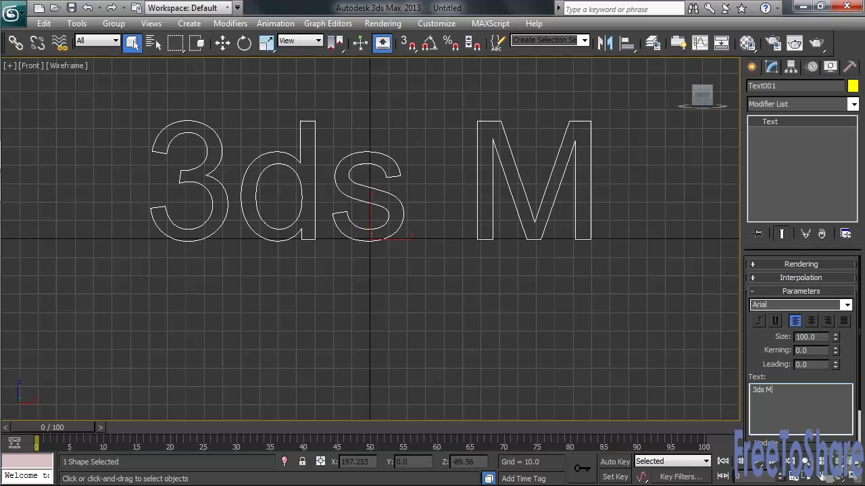
type("ax")
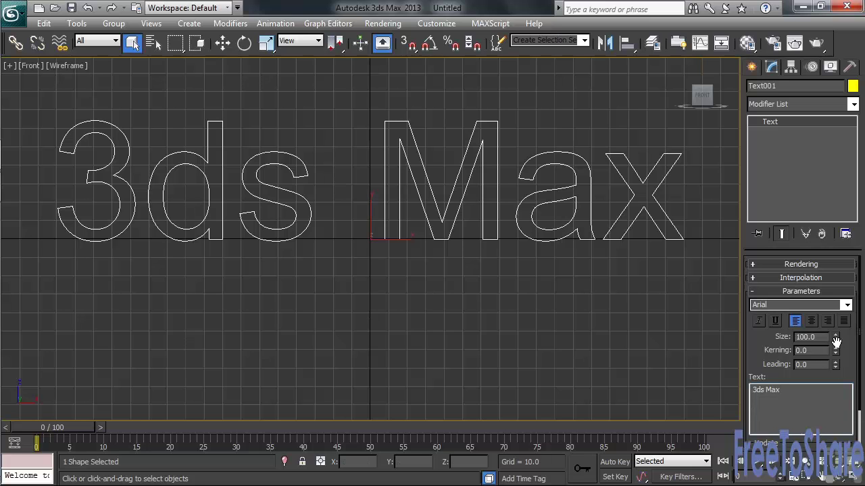
mouse_move(836, 344)
left_mouse_down()
mouse_move(825, 368)
mouse_move(828, 343)
mouse_move(831, 358)
mouse_move(847, 356)
left_mouse_up()
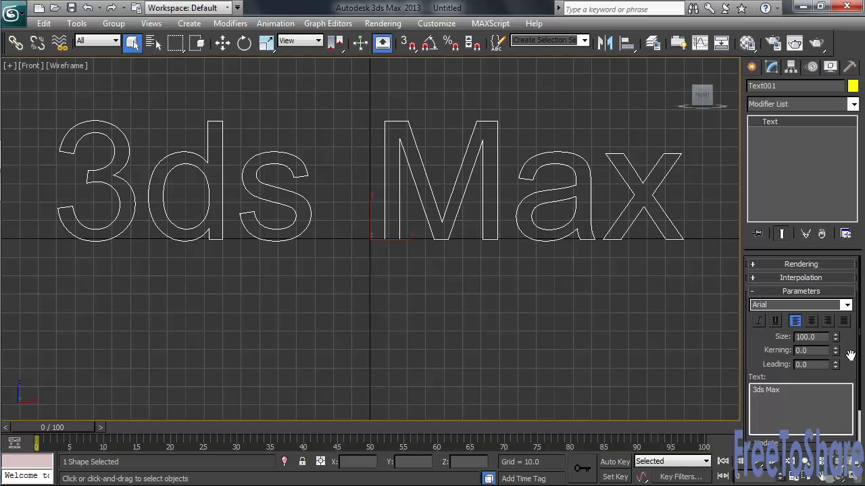
- Set the text font to Bimini Italic after previewing neighbouring fonts
left_click(846, 306)
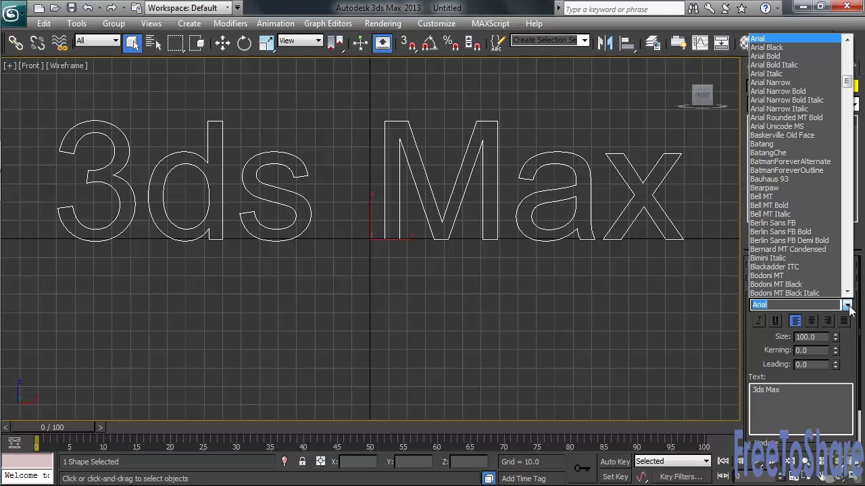
left_click(775, 260)
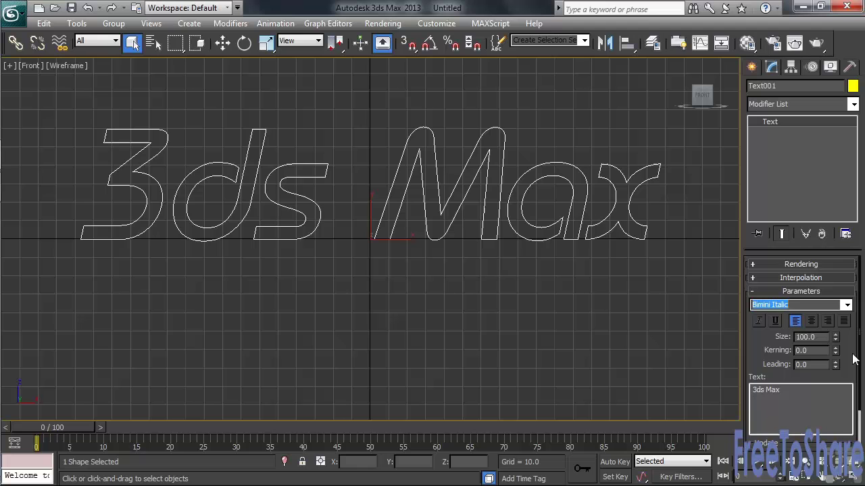
key("Down")
key("Down")
key("Down")
key("Down")
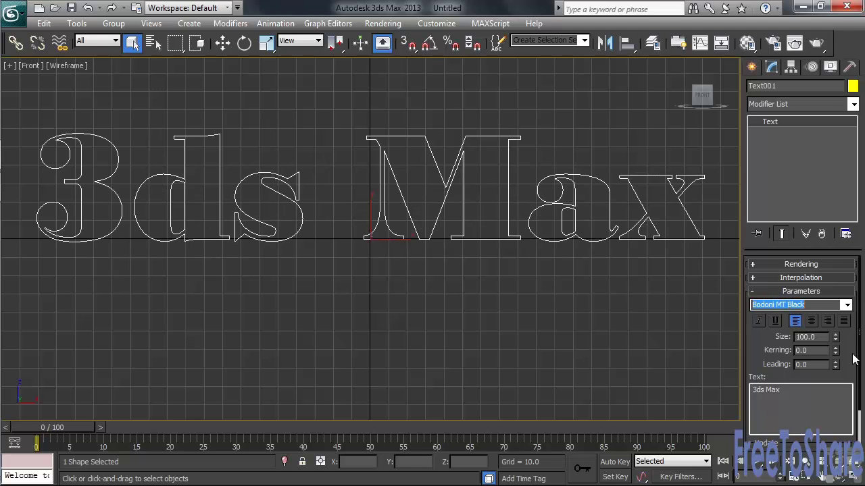
key("Up")
key("Up")
key("Up")
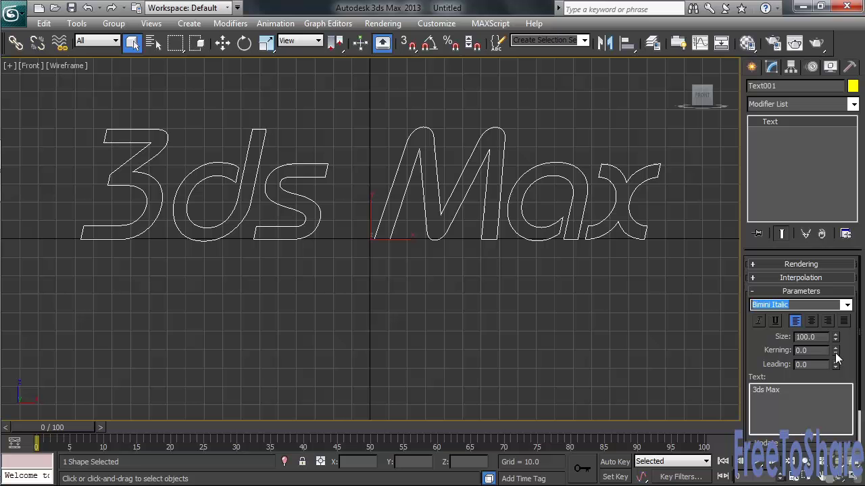
- Reset kerning to 0 and add a second line 'Rocks!' beneath '3ds Max'
mouse_move(835, 350)
left_mouse_down()
mouse_move(818, 233)
mouse_move(678, 162)
mouse_move(647, 29)
mouse_move(626, 303)
mouse_move(633, 38)
mouse_move(627, 125)
left_mouse_up()
right_click(627, 126)
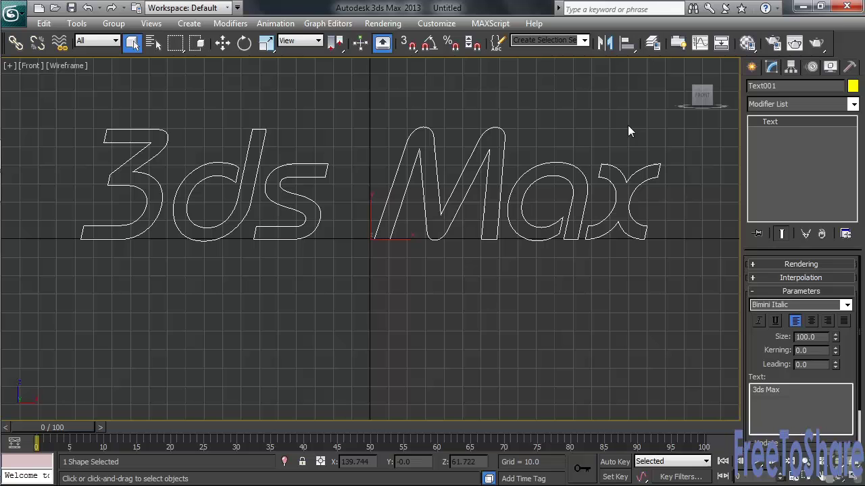
left_click(795, 390)
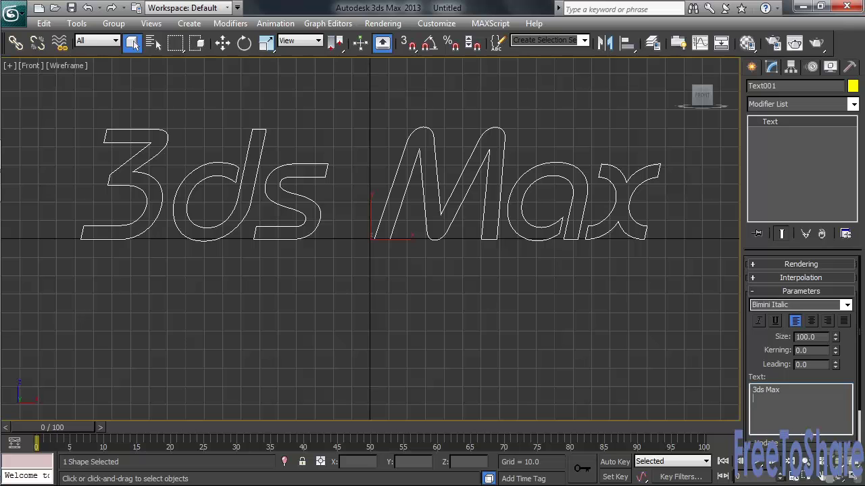
type("R")
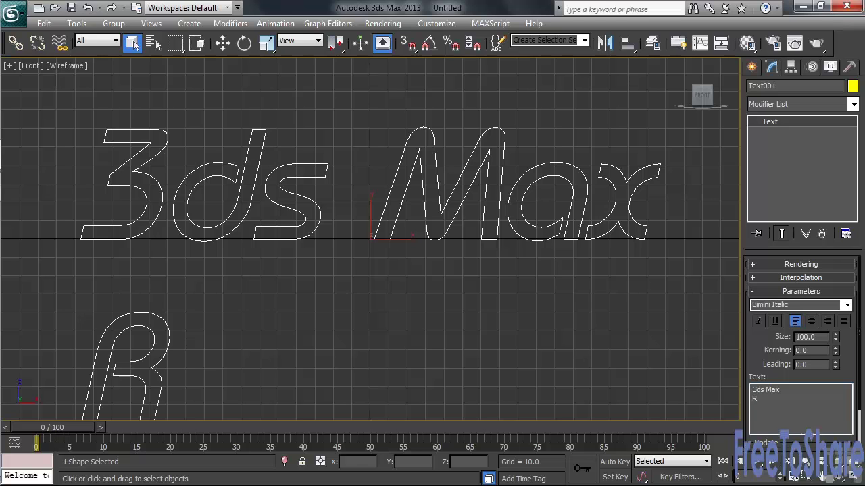
type("ocks!")
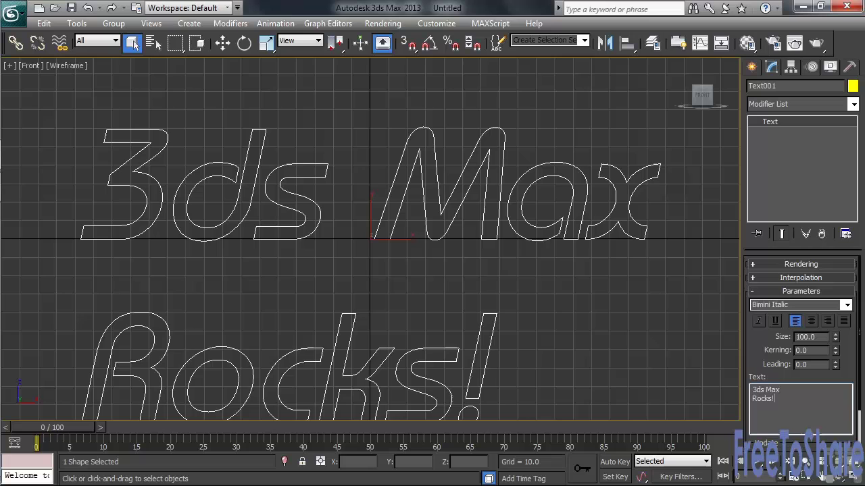
middle_click_drag(572, 367, 577, 324)
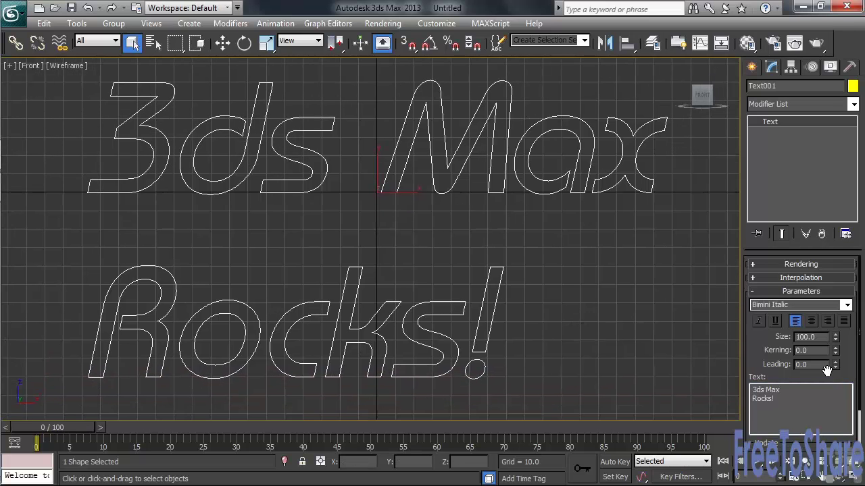
- Tighten the line spacing and try italic and underline, leaving both off
left_click_drag(837, 369, 704, 197)
left_click(758, 321)
left_click(759, 321)
left_click(775, 322)
left_click(776, 322)
- Try center, right and justify alignment, finishing with left alignment
left_click(812, 323)
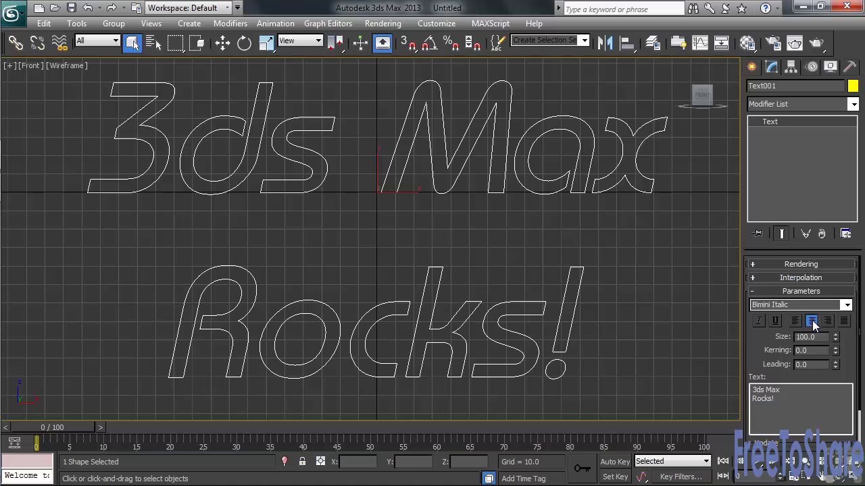
left_click(828, 323)
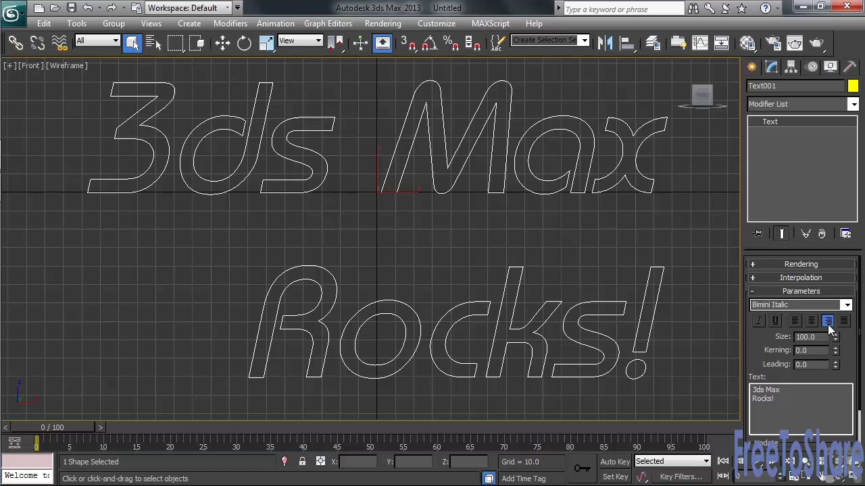
left_click(845, 322)
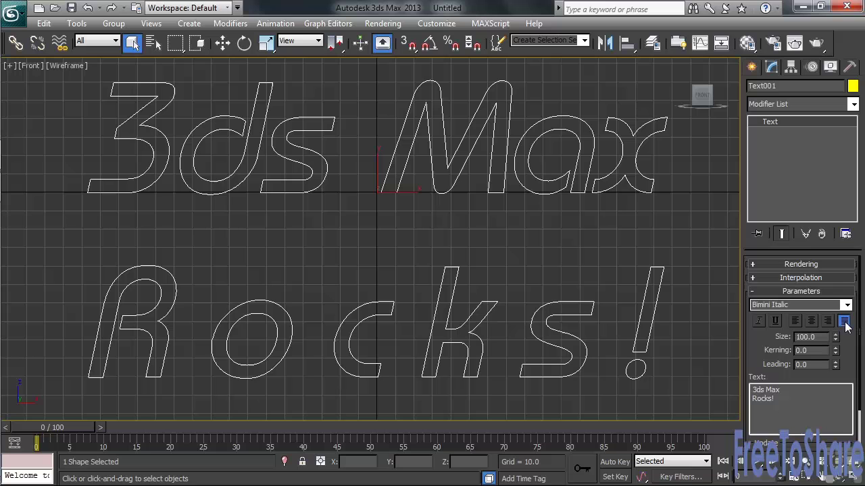
left_click(795, 321)
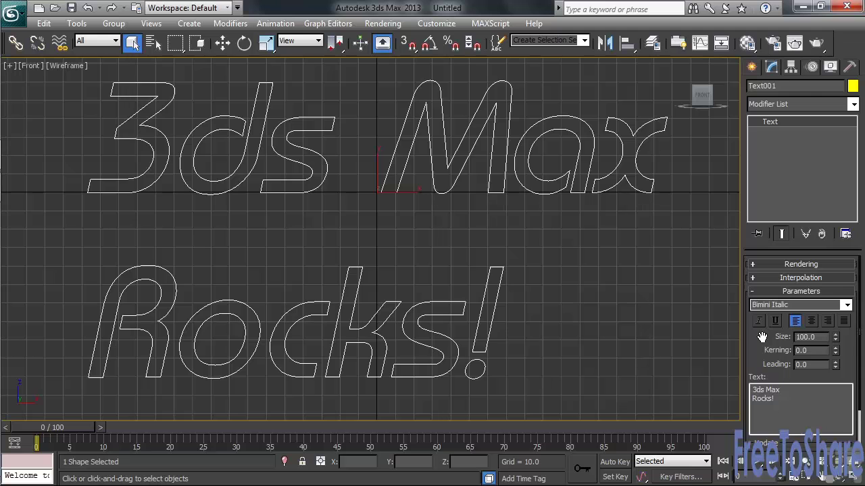
- Delete the text, restore four viewports, and draw a helix with radii 33.569/10.691, height 56.089
key("Delete")
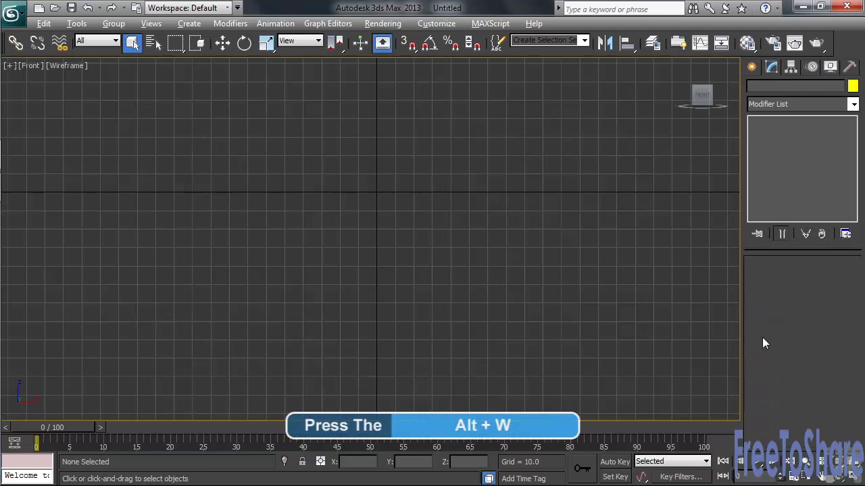
key("alt+w")
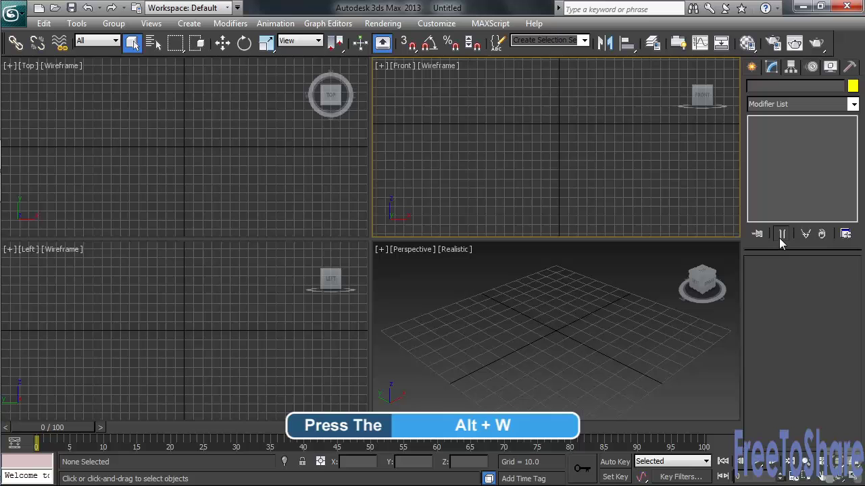
left_click(752, 67)
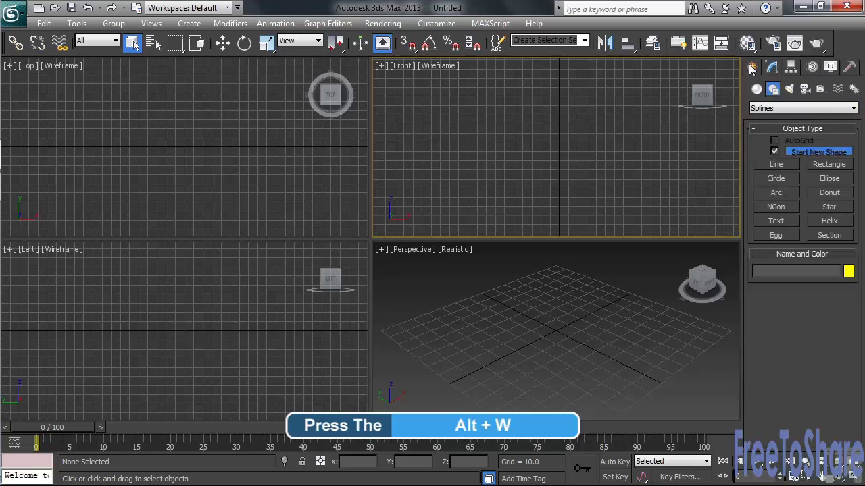
left_click(829, 221)
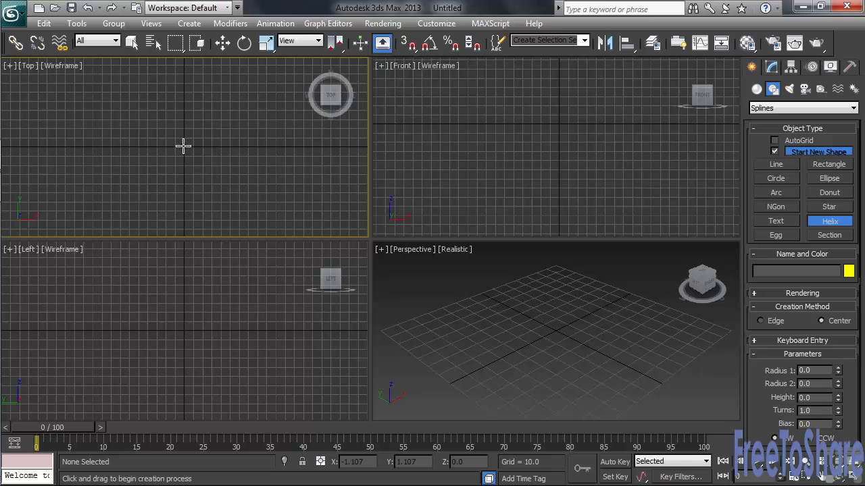
left_click_drag(183, 146, 209, 128)
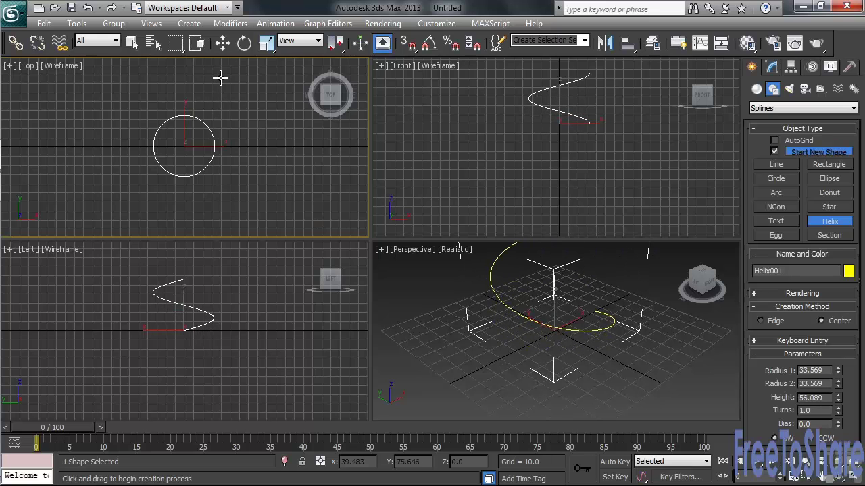
left_click(221, 80)
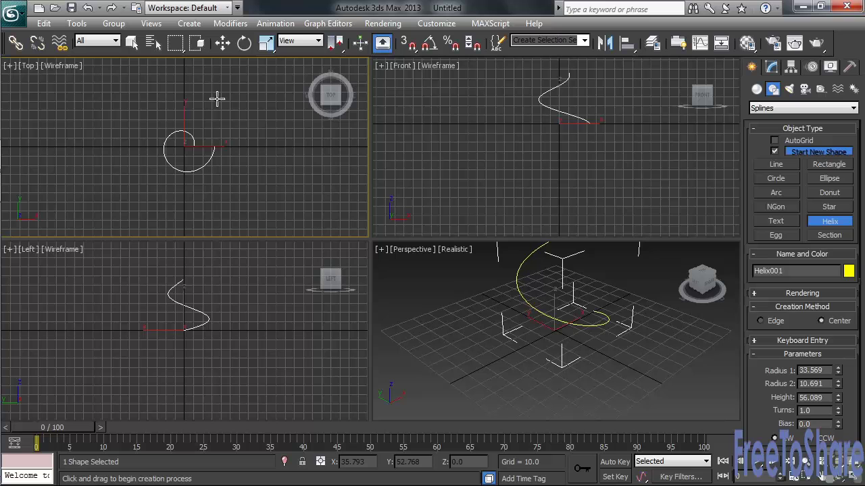
- Fit the helix in all views, add turns and try a smaller radius, restoring Radius 2 to 10.691
left_click(771, 68)
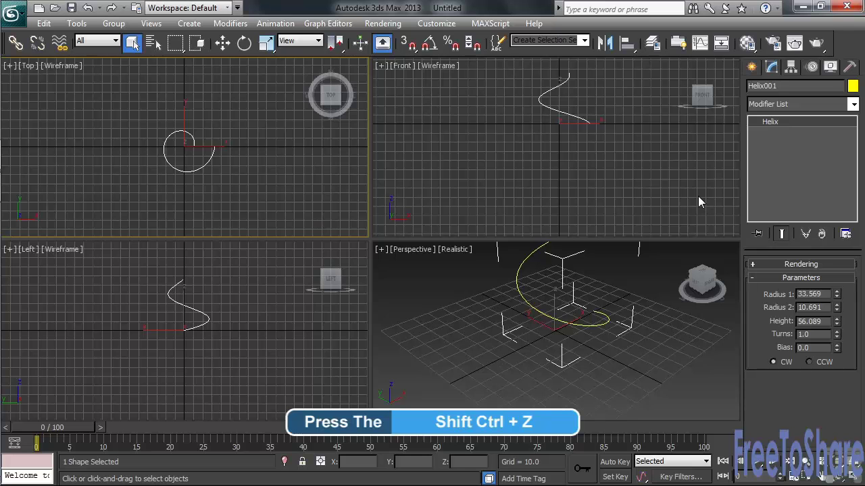
key("ctrl+shift+z")
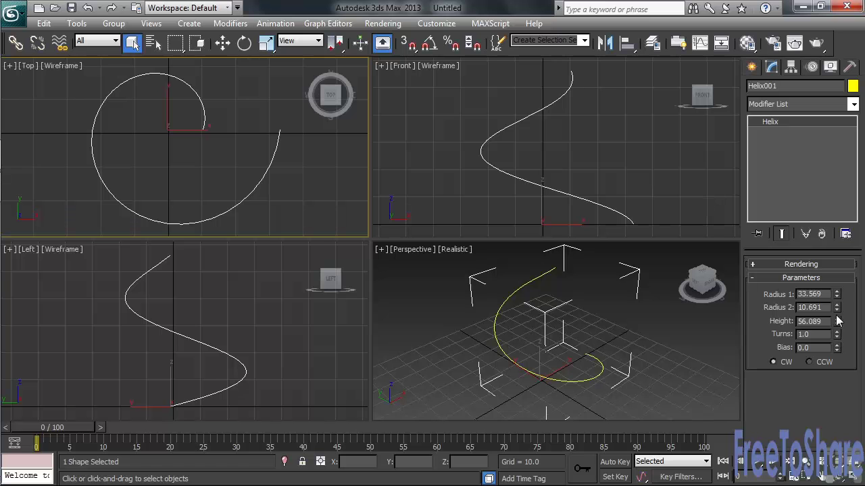
left_click_drag(837, 336, 817, 249)
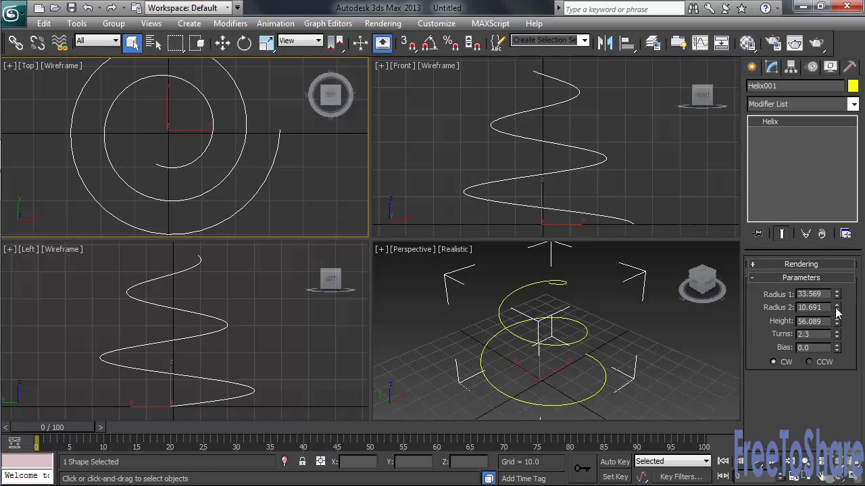
left_click_drag(836, 295, 810, 365)
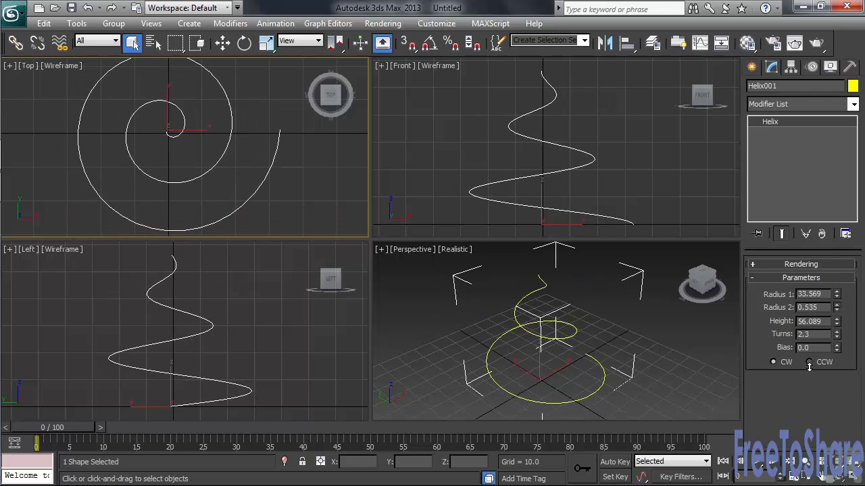
right_click(809, 365)
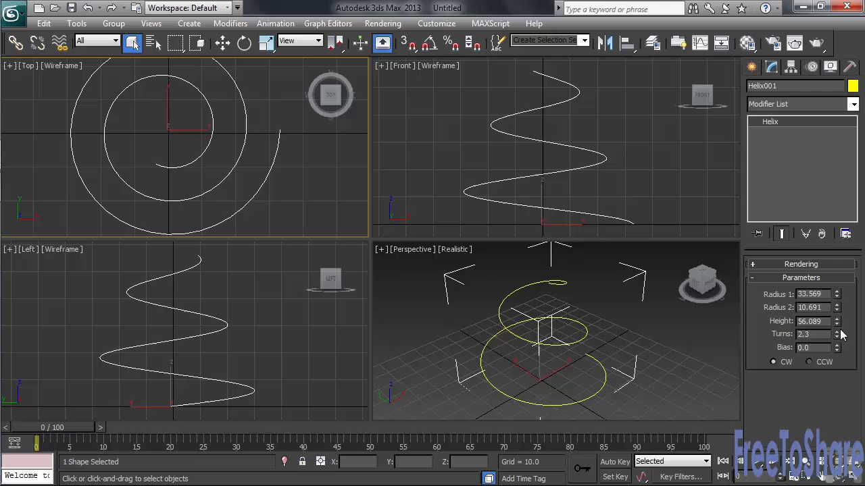
- Test a taller height and CCW spiral, revert to 56.089 and CW, then delete the helix
left_click_drag(836, 321, 836, 296)
right_click(805, 365)
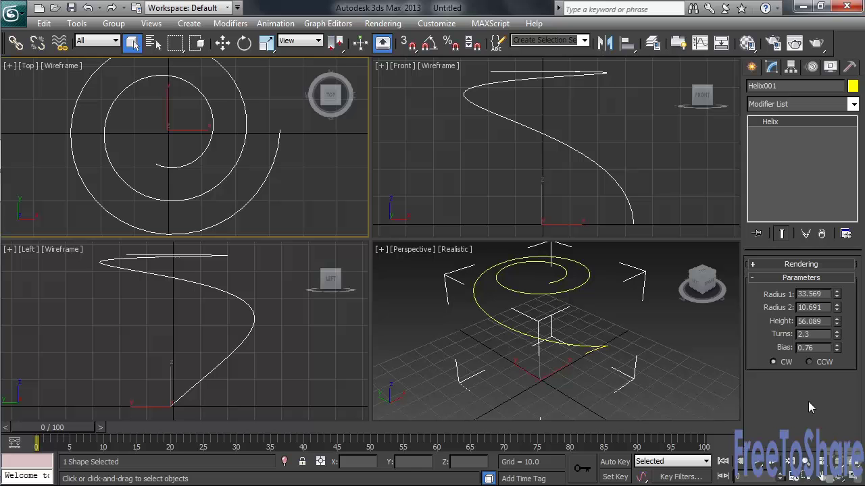
left_click(810, 362)
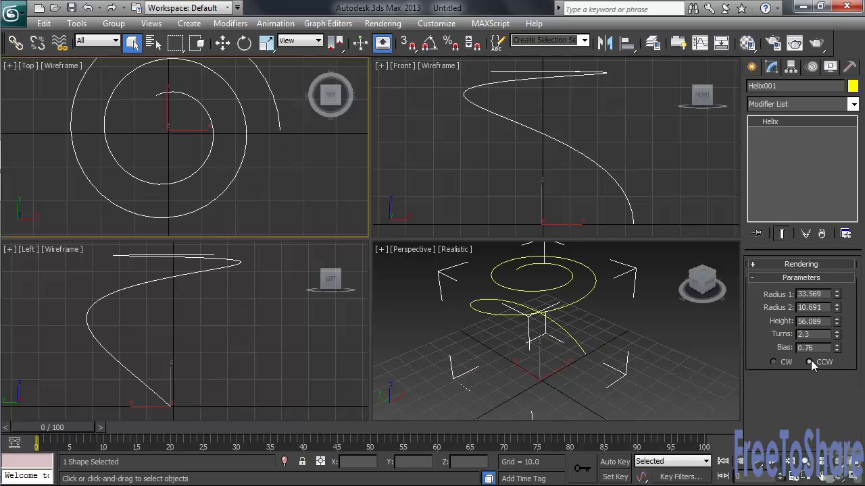
left_click(774, 362)
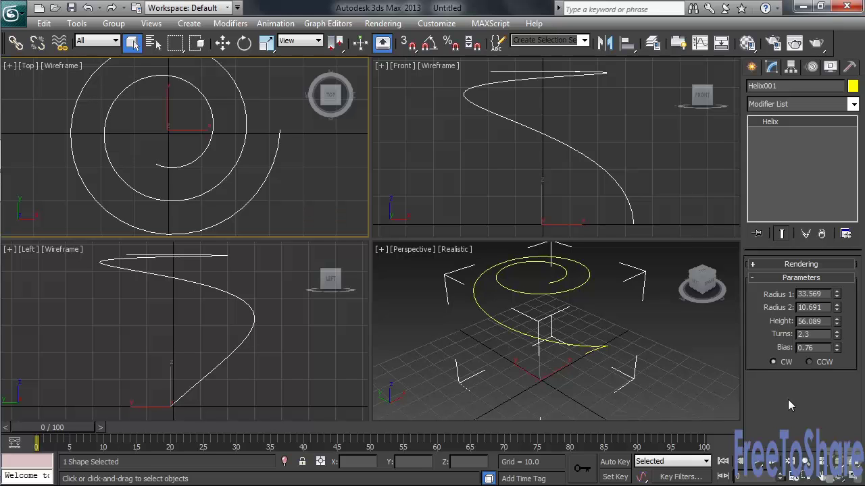
key("Delete")
- Draw an outlined egg spline, length 40.835 and width 27.224, in the maximized Front view
left_click(752, 67)
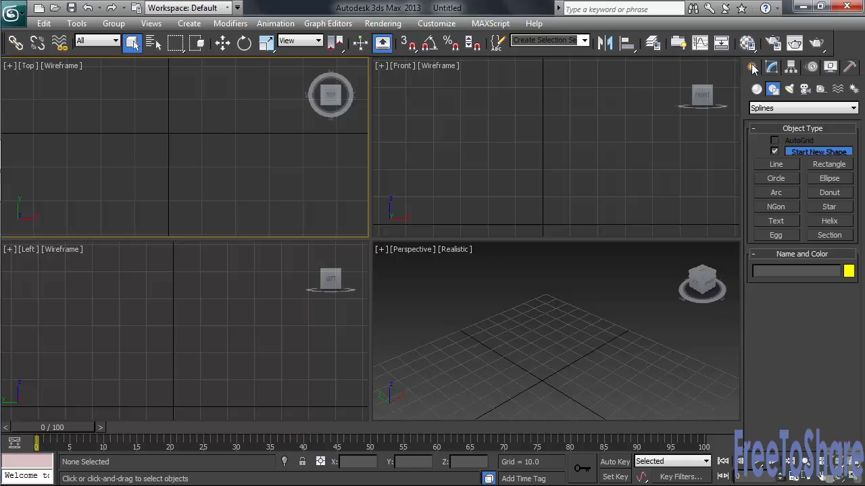
left_click(777, 235)
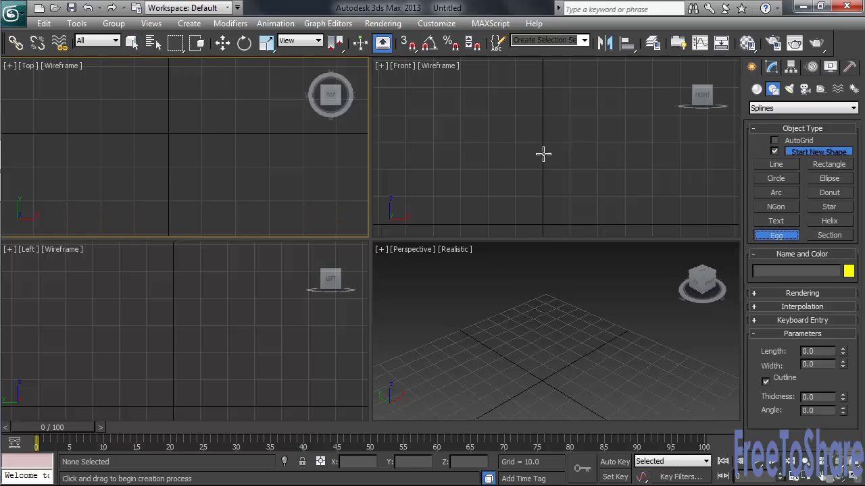
left_click_drag(542, 155, 576, 106)
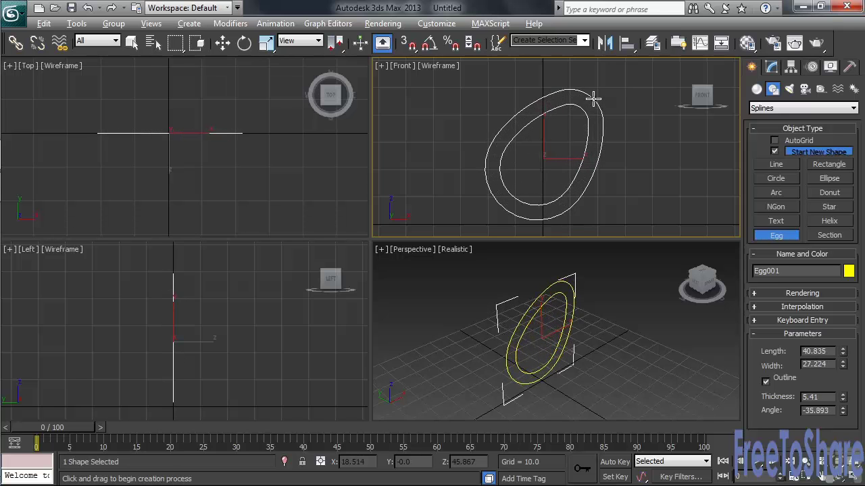
key("alt+w")
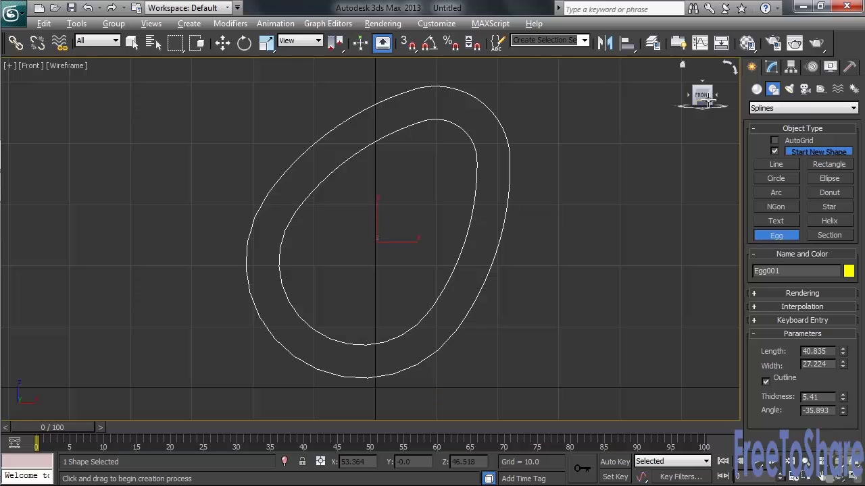
left_click(770, 67)
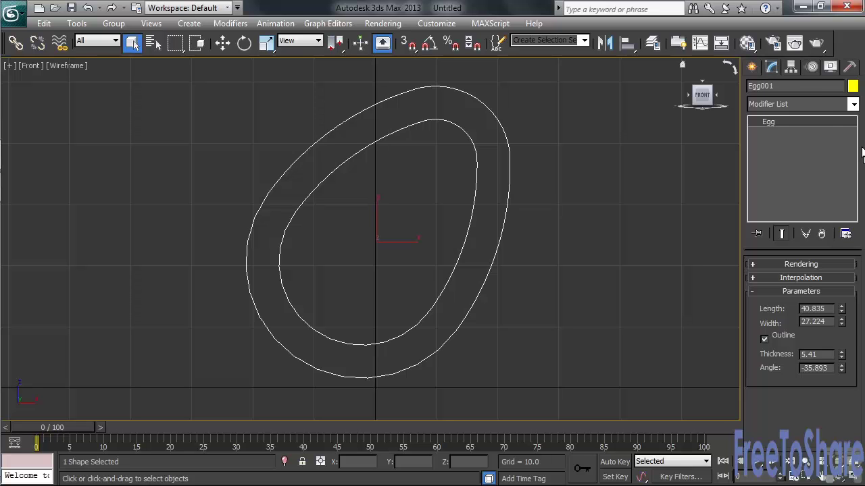
- Test a larger egg size and toggling Outline, then reduce the outline thickness to 5.31
mouse_move(841, 309)
left_mouse_down()
mouse_move(826, 251)
mouse_move(840, 321)
left_mouse_up()
key("ctrl+z")
left_click(764, 339)
left_click(763, 339)
left_click_drag(841, 356, 740, 310)
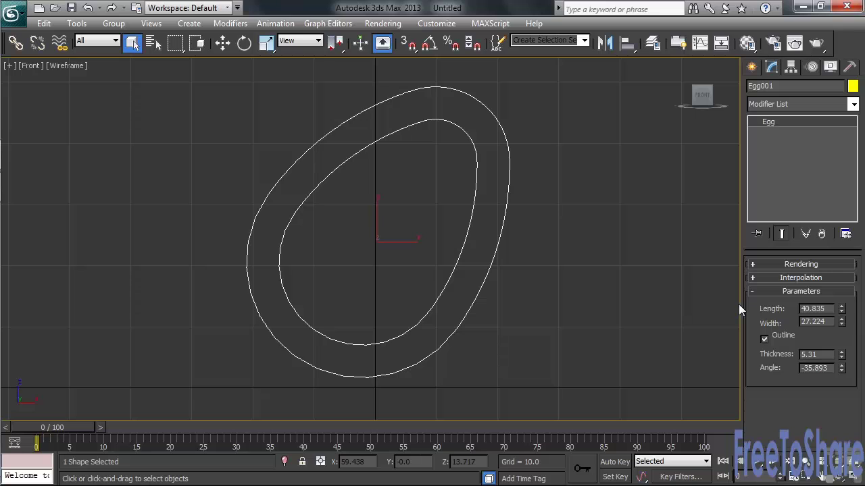